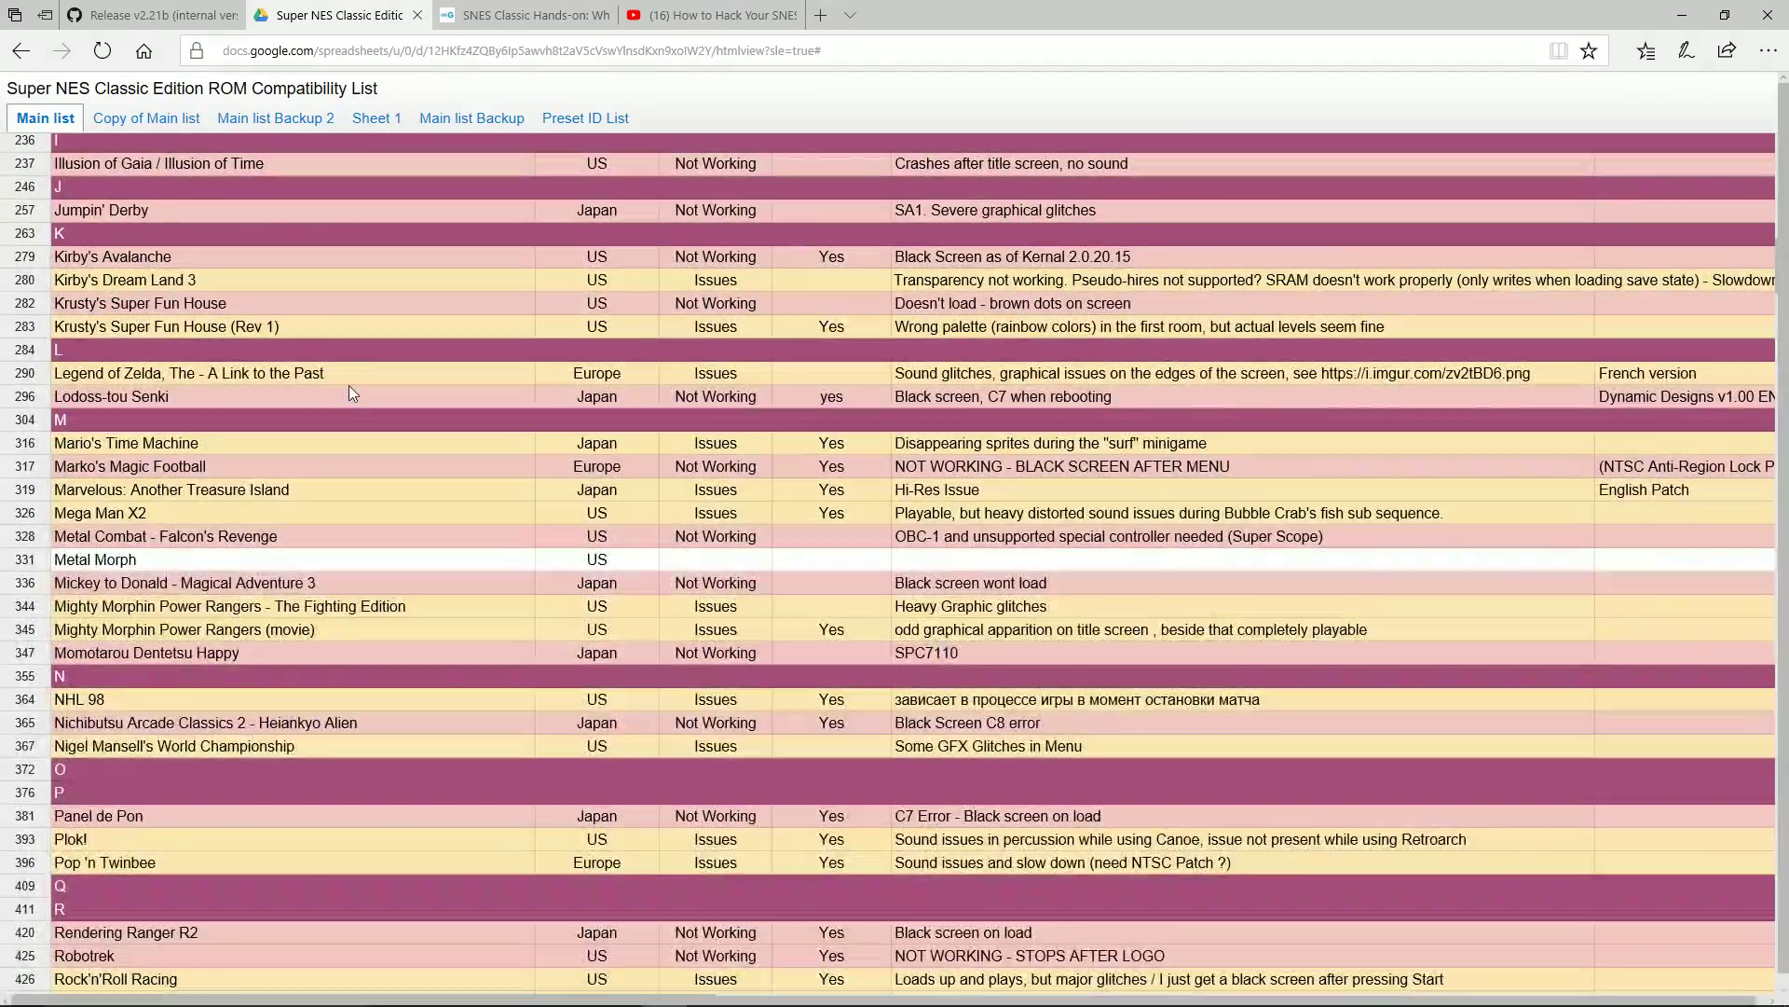
- Return to the hakchi2 v2.21b release notes
scroll(349, 386, "up", 20)
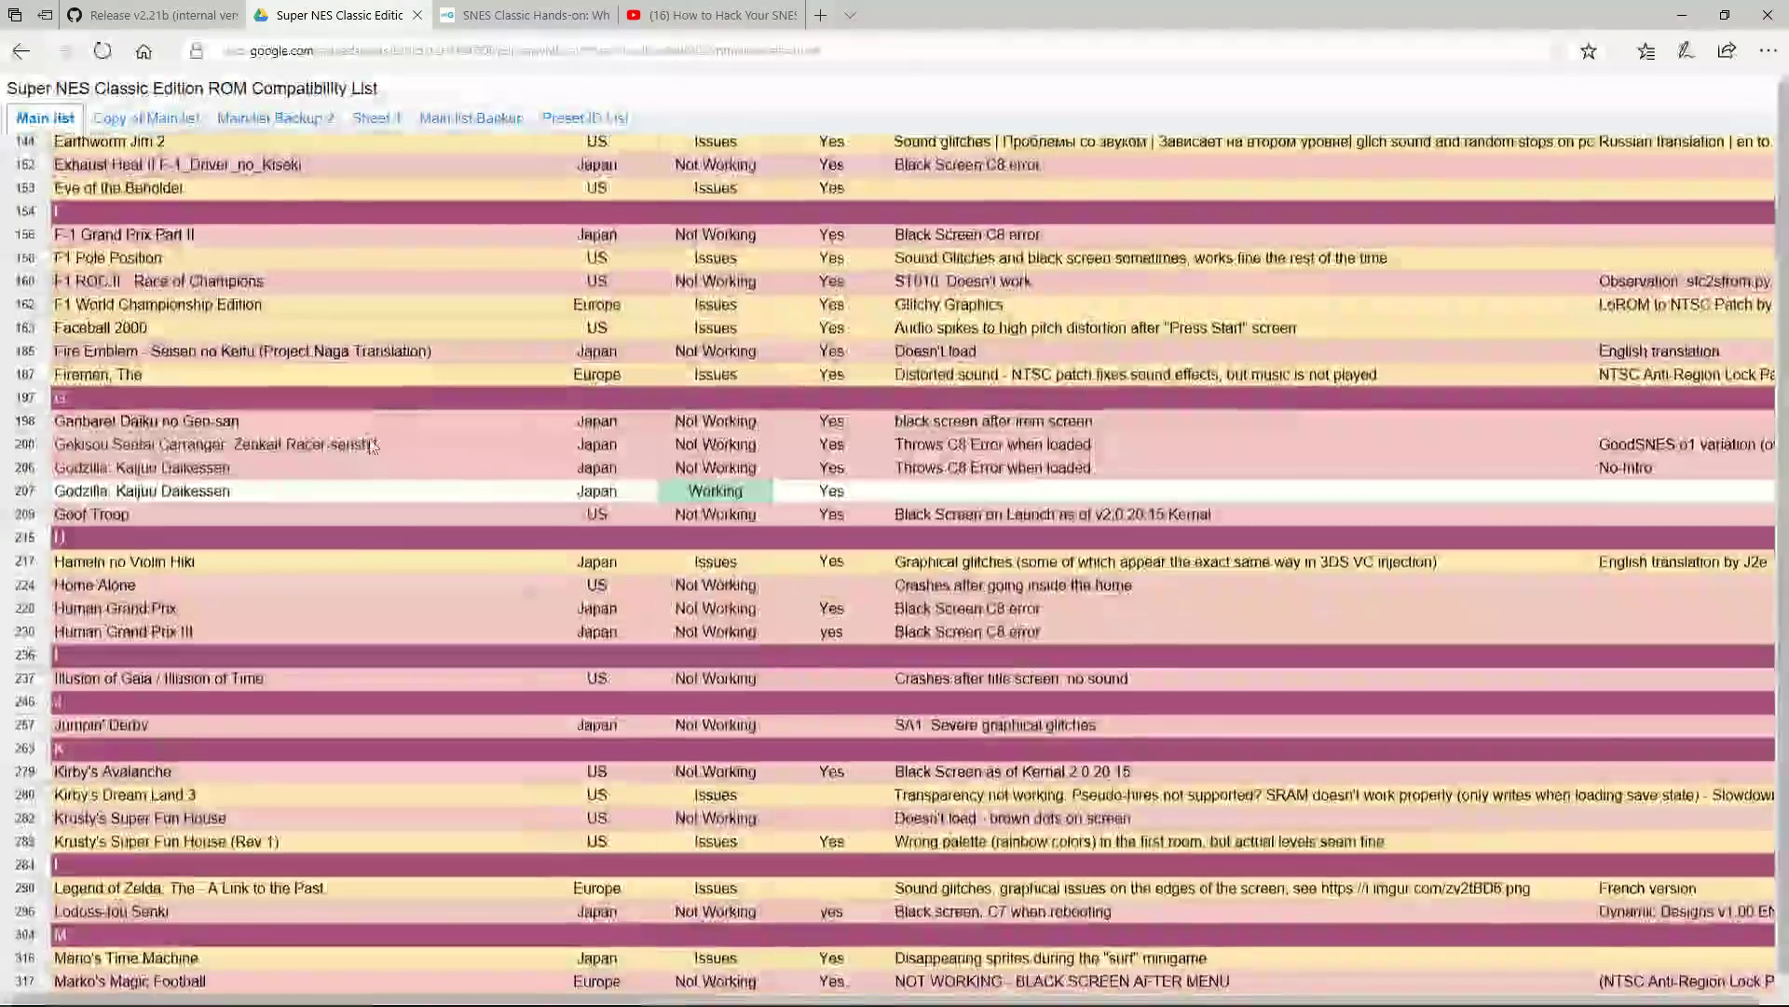
scroll(438, 479, "up", 3)
scroll(540, 669, "down", 12)
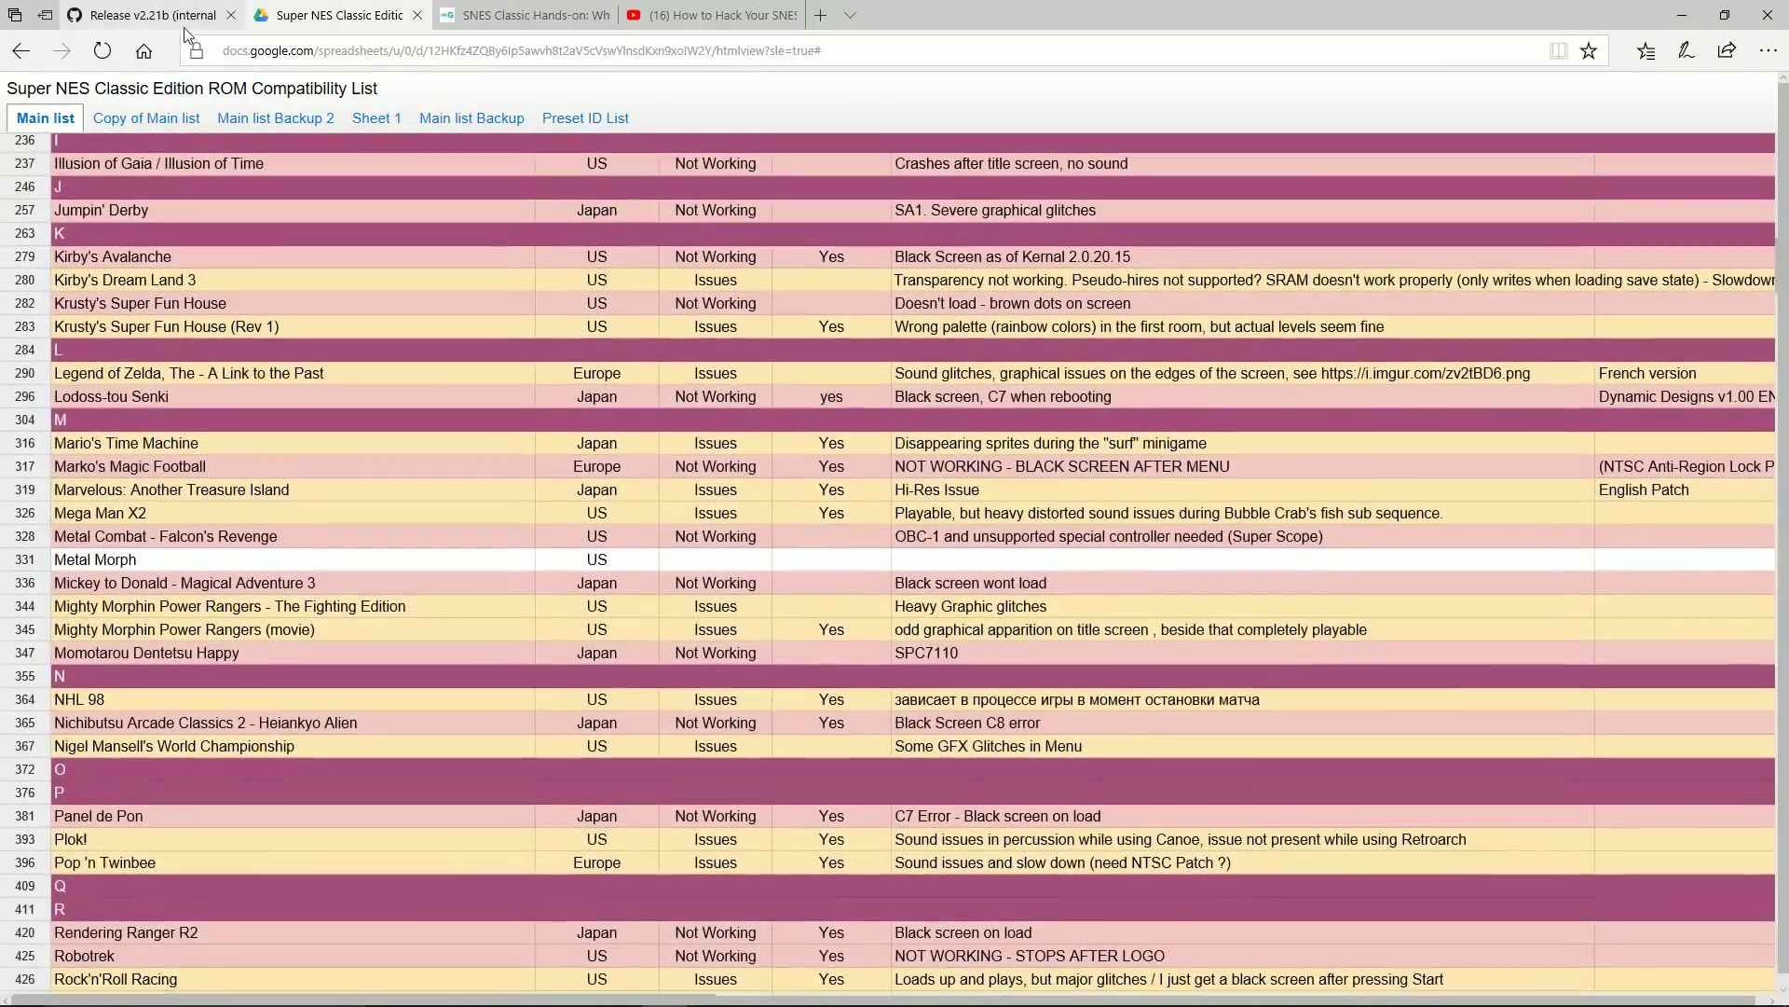
left_click(179, 18)
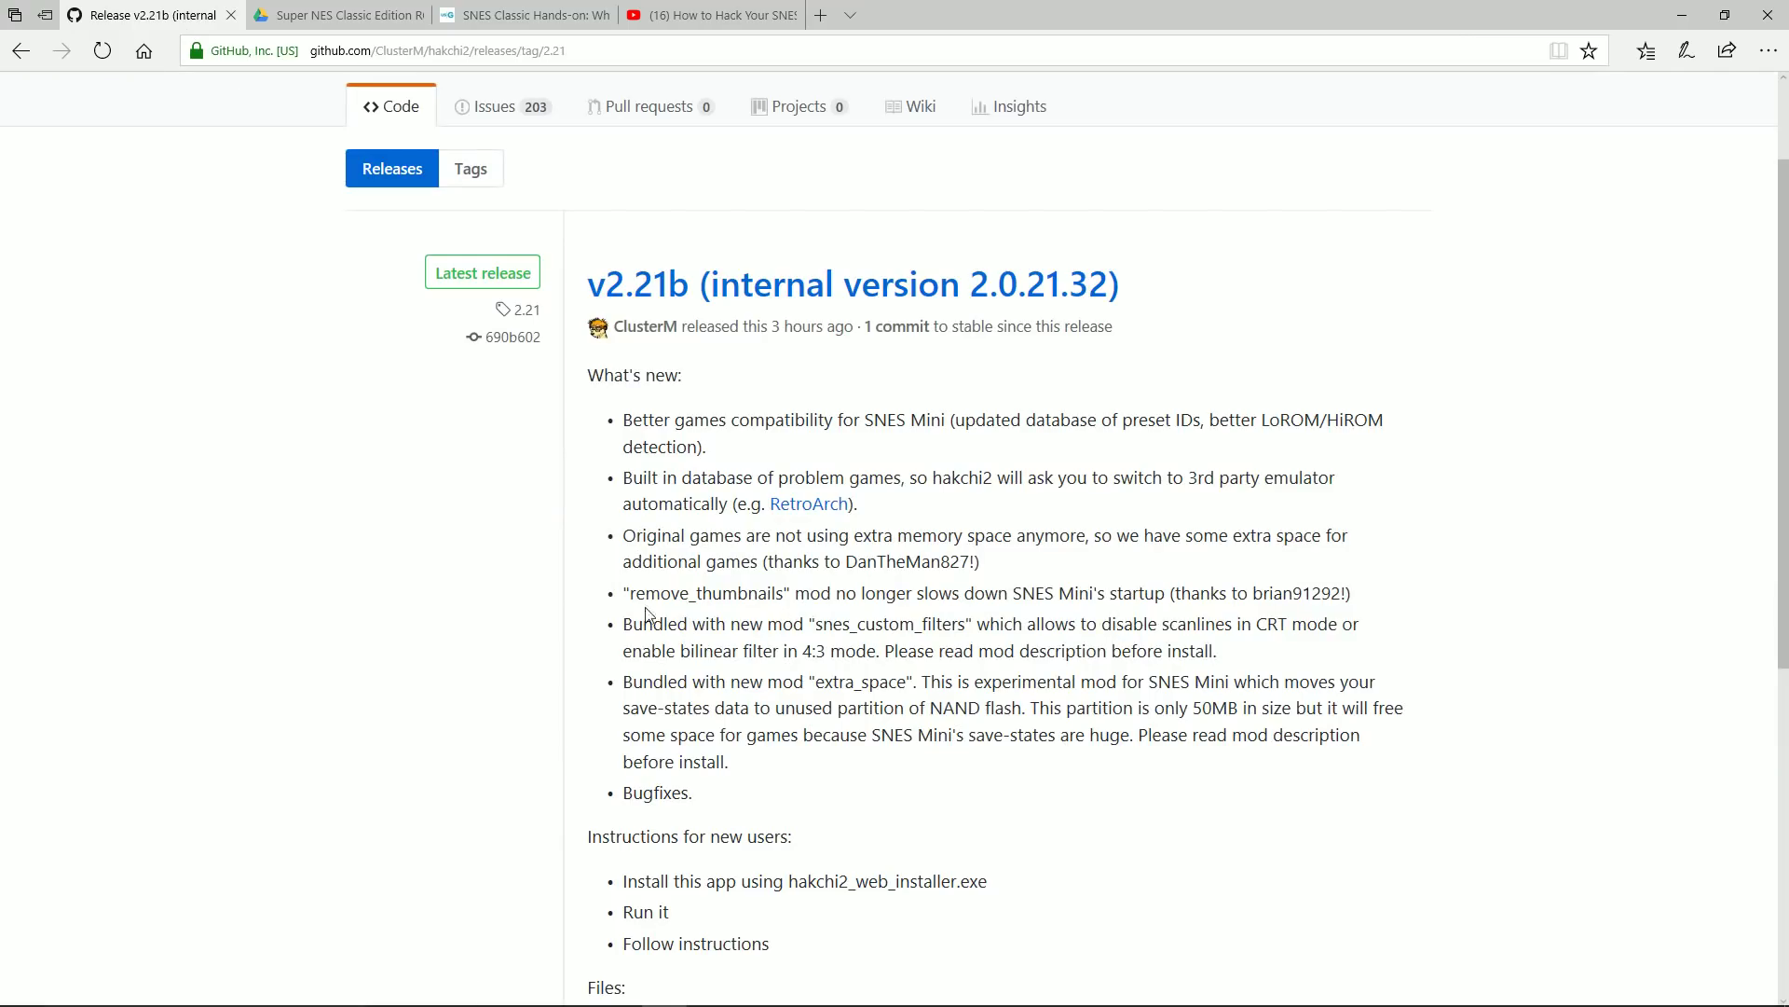
- Highlight release notes on the problem games database, remove_thumbnails fix, extra_space and snes_custom_filters
triple_click(671, 504)
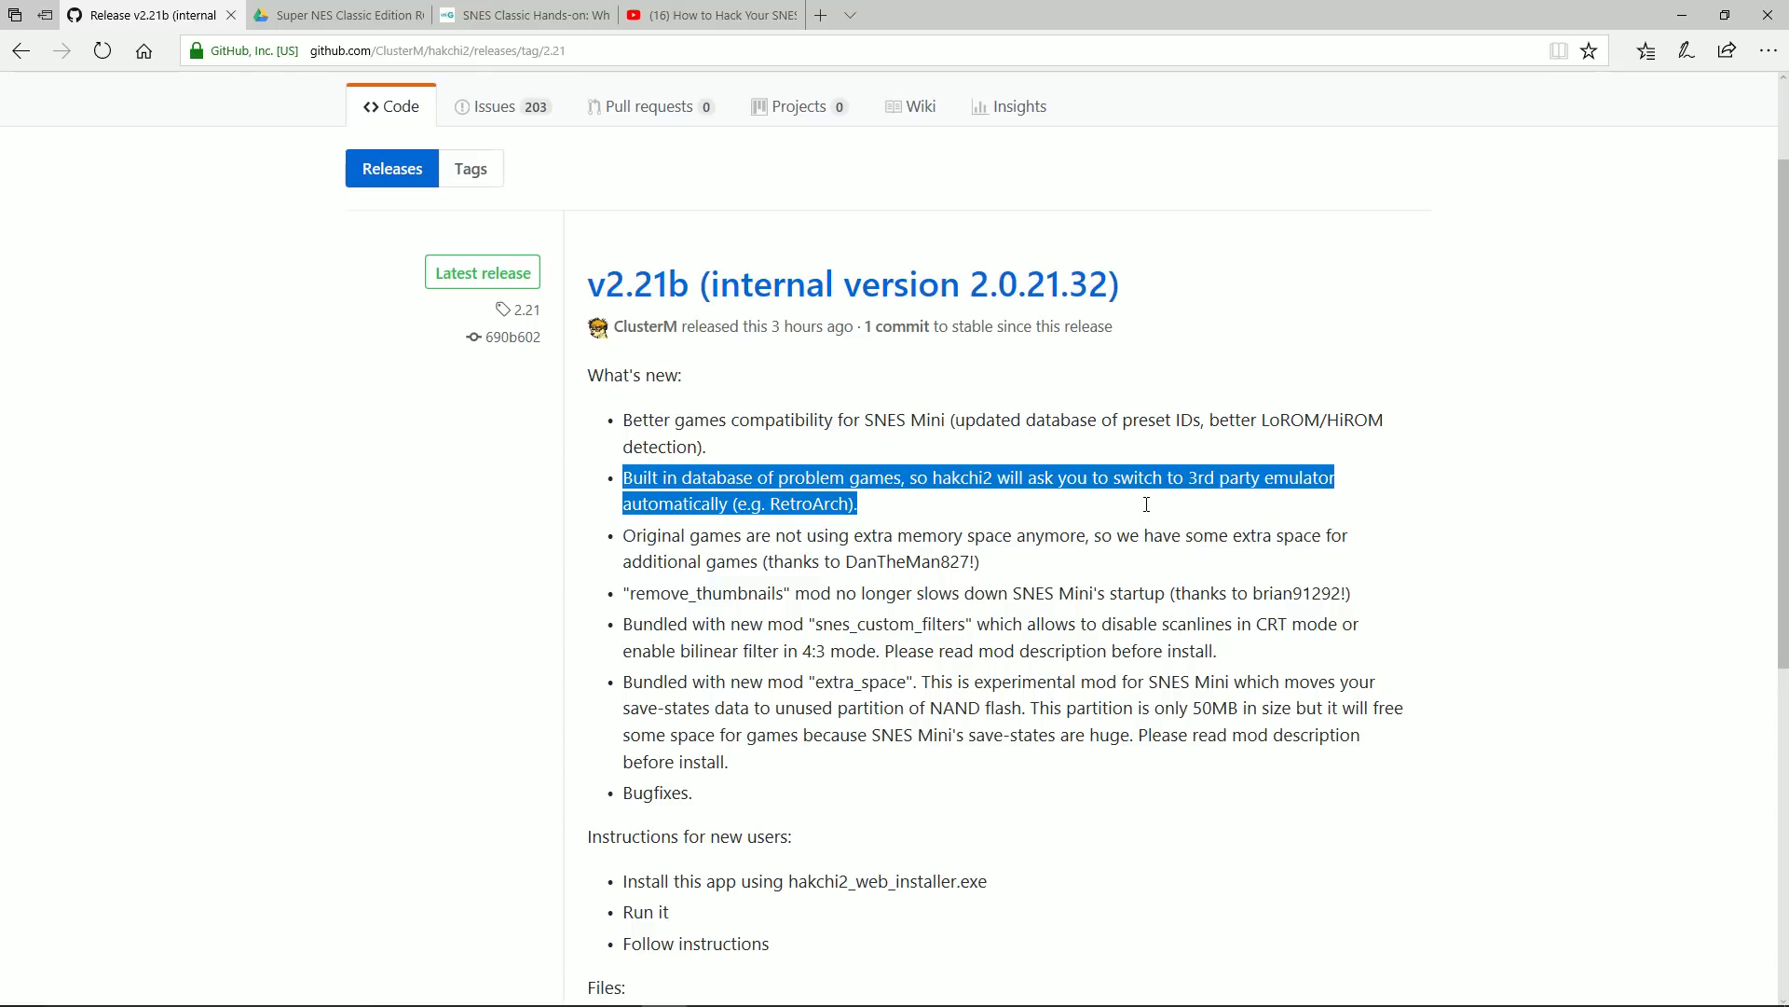
left_click_drag(630, 594, 1033, 597)
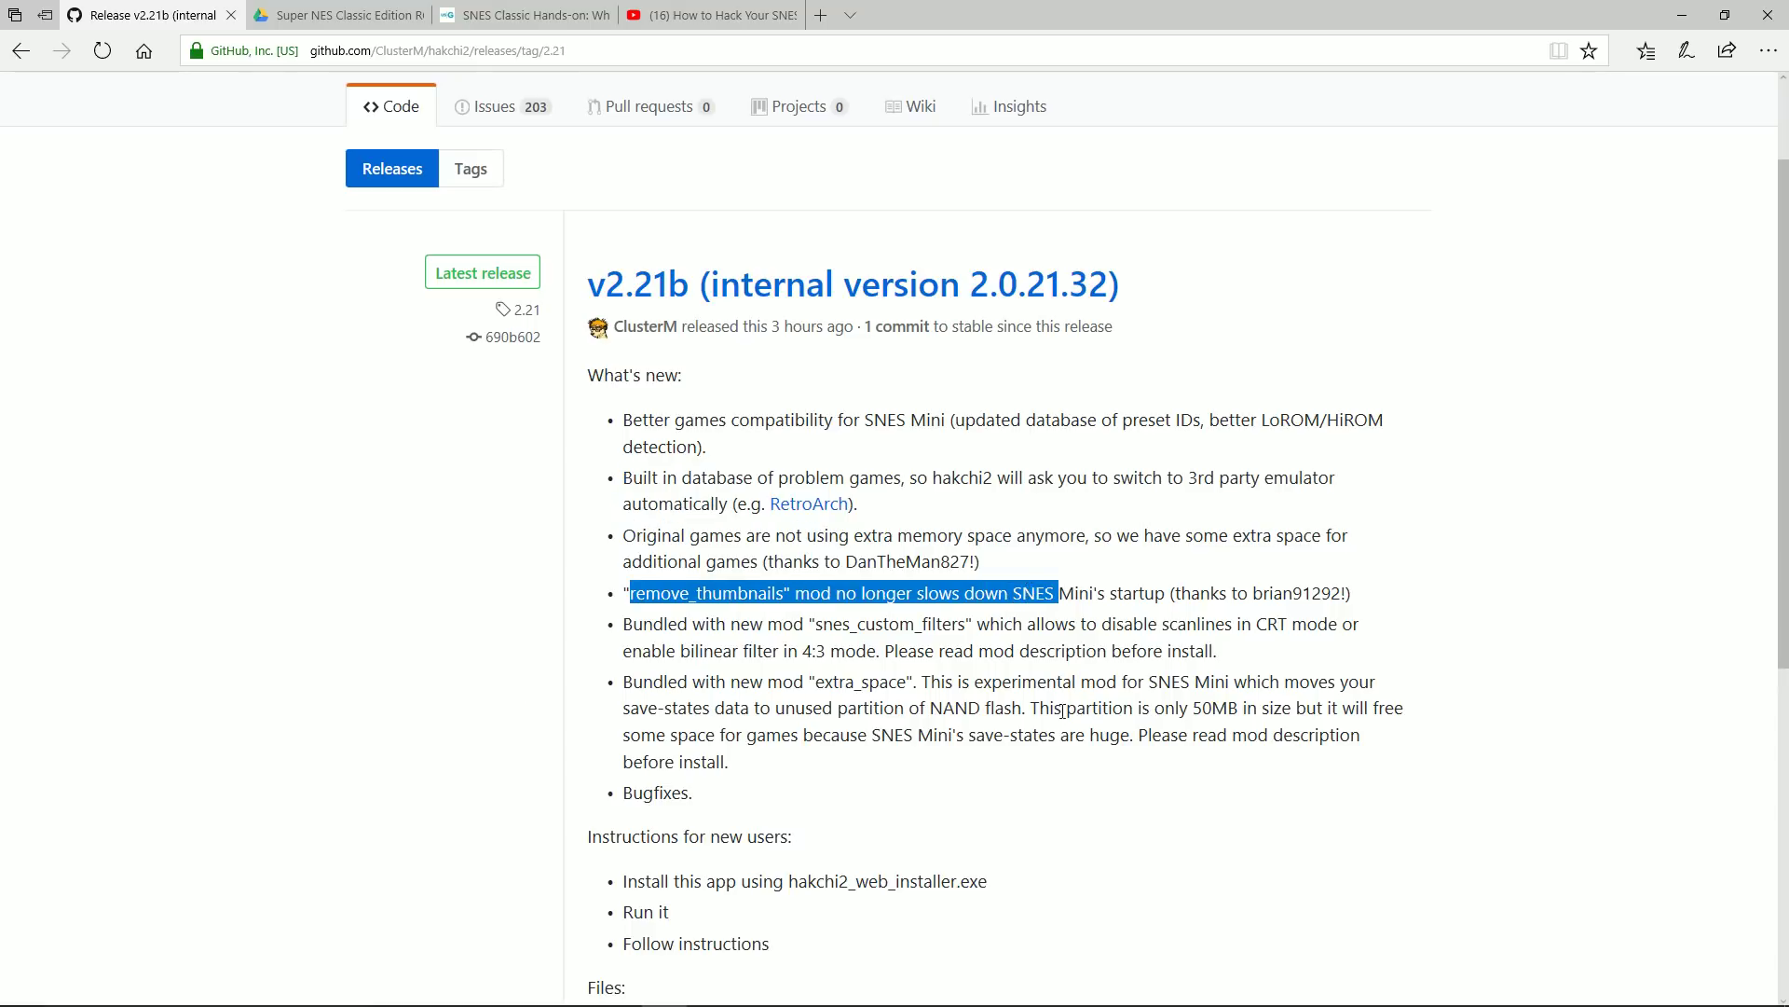
left_click_drag(817, 685, 1202, 753)
left_click_drag(1104, 623, 1295, 647)
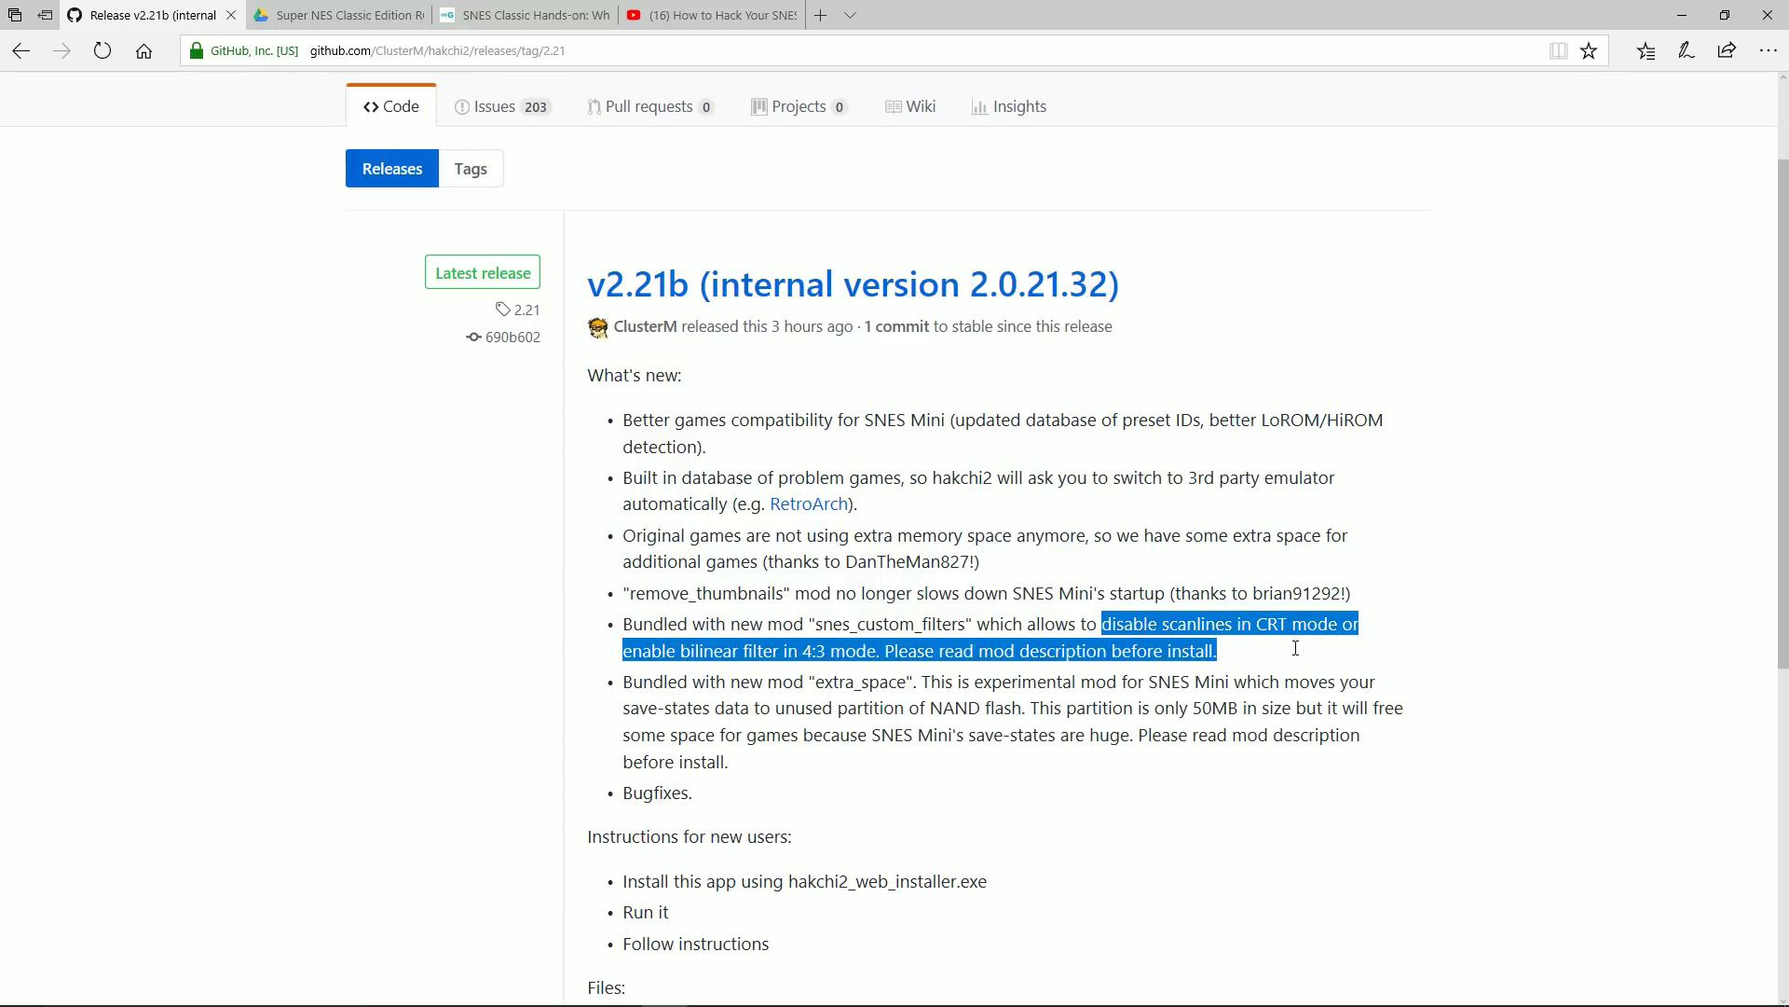
left_click(841, 725)
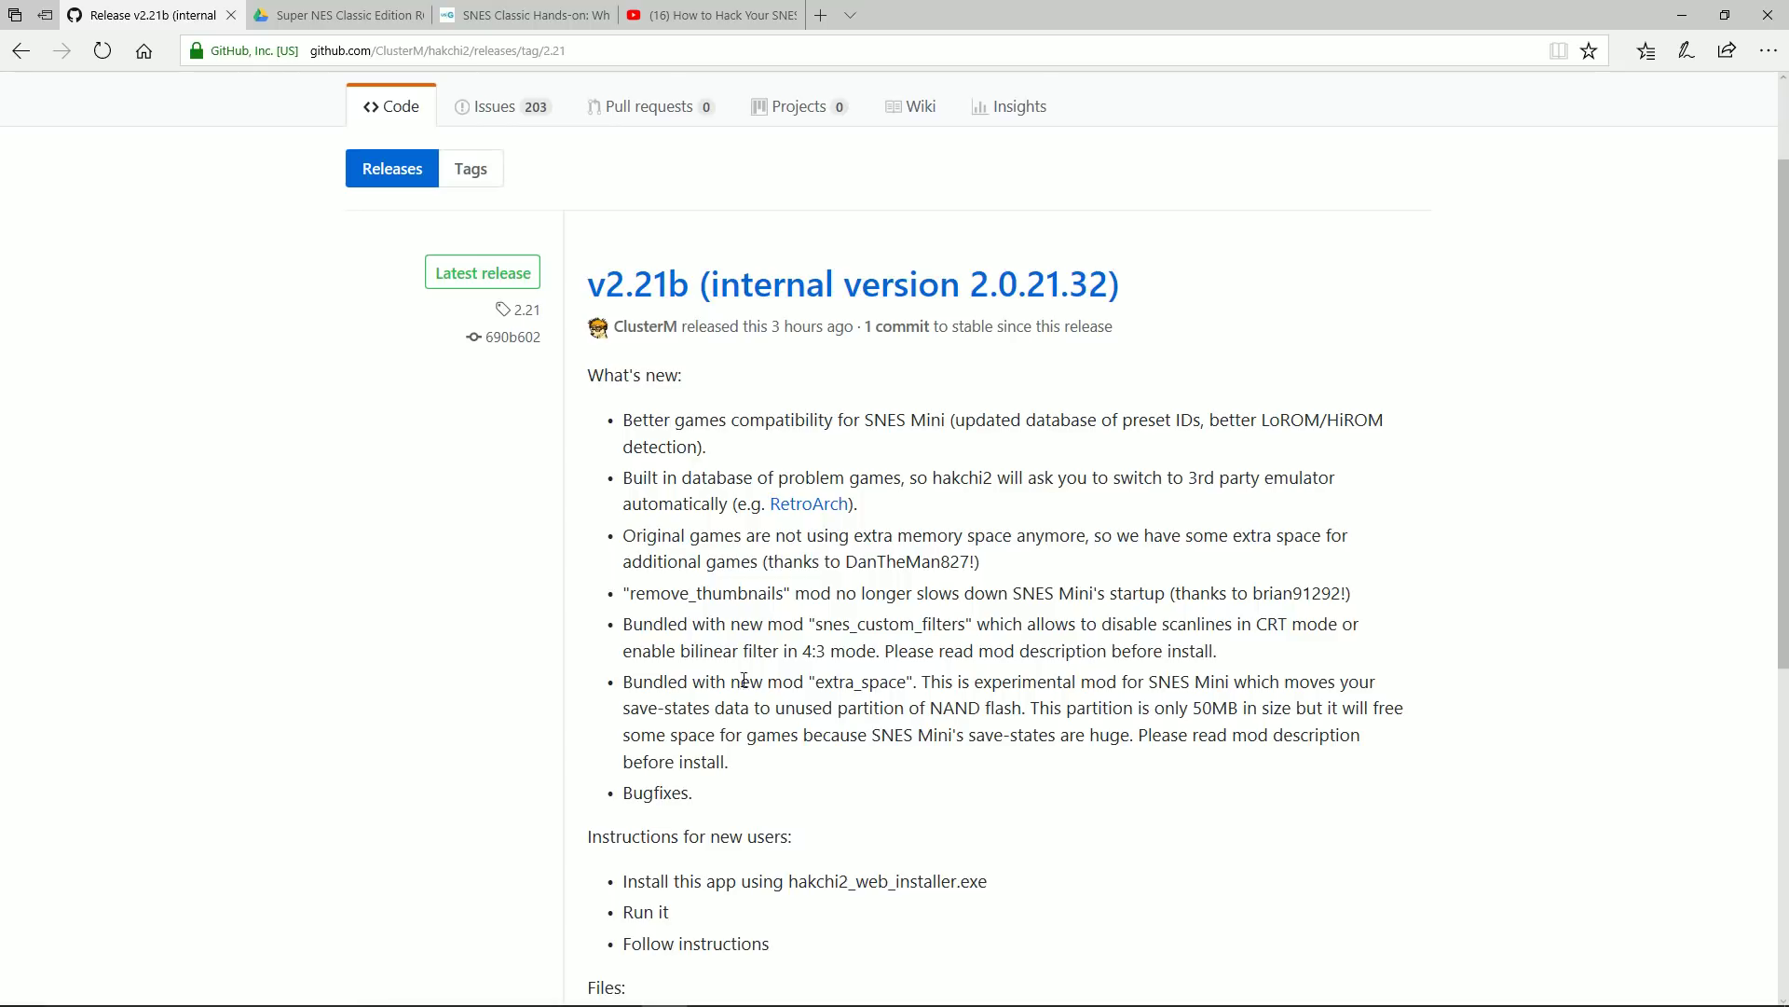
left_click_drag(741, 680, 960, 735)
left_click(952, 736)
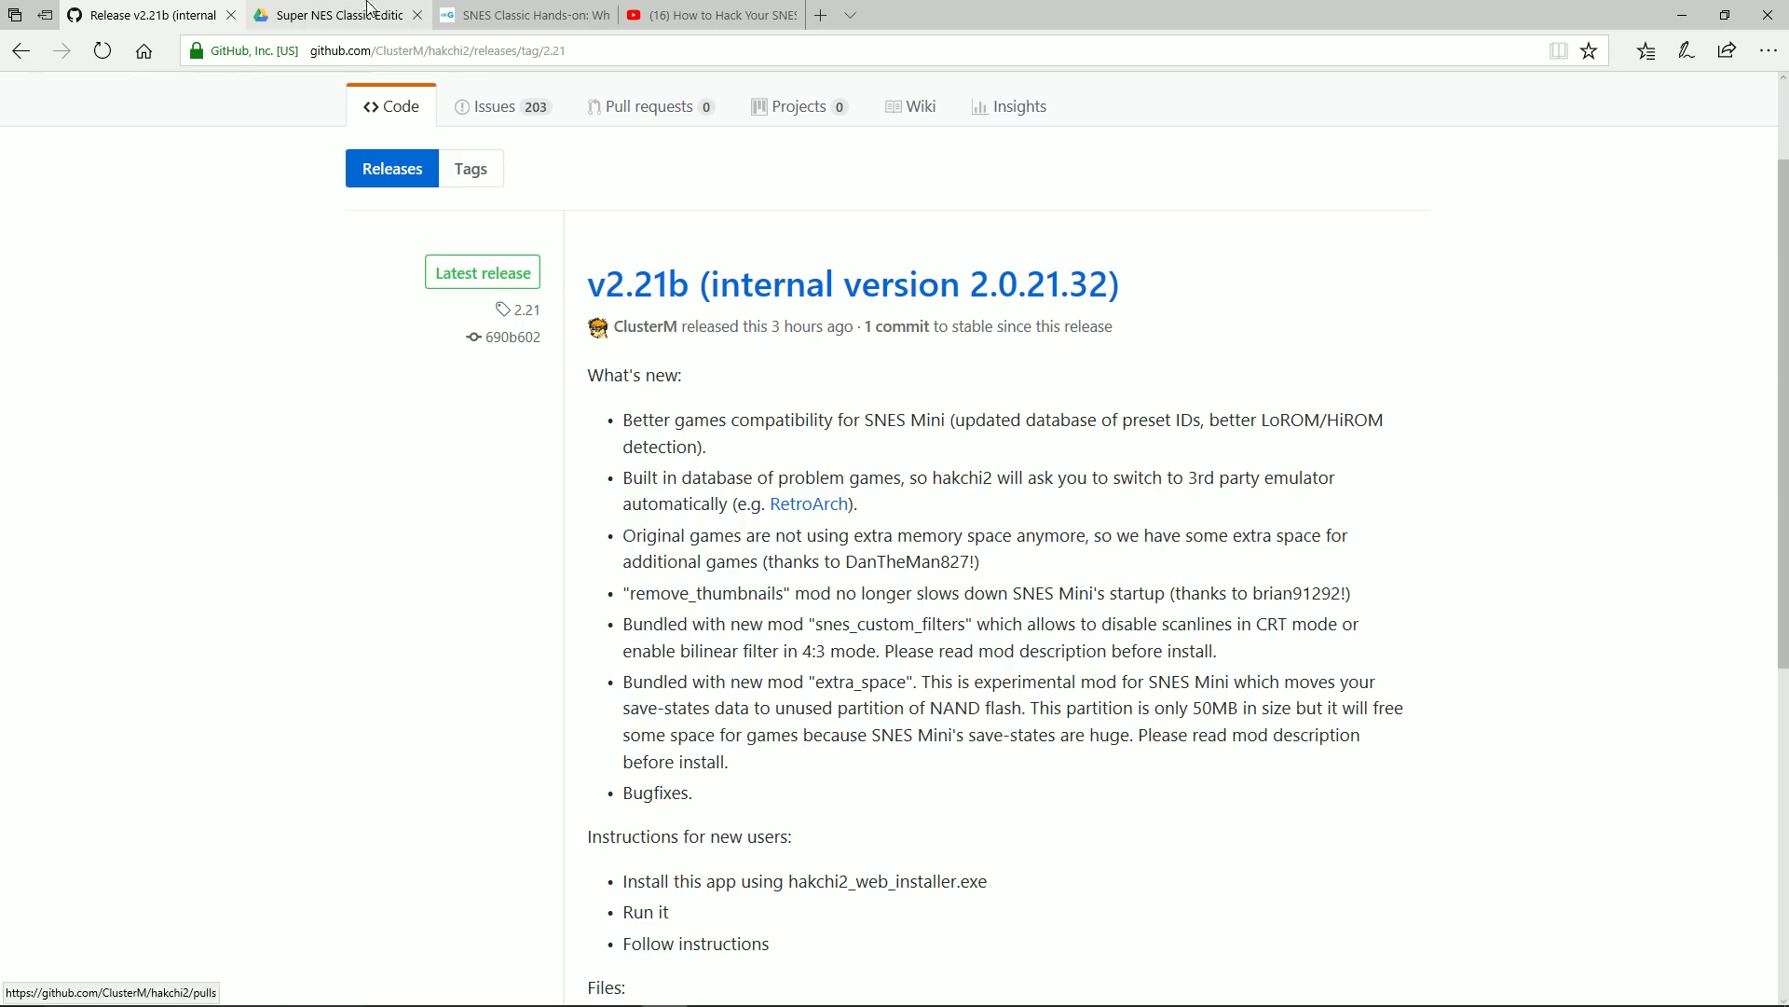
- Scroll through the SNES ROM compatibility spreadsheet, then go to the SNES Classic hands-on article
left_click(302, 6)
scroll(485, 398, "down", 20)
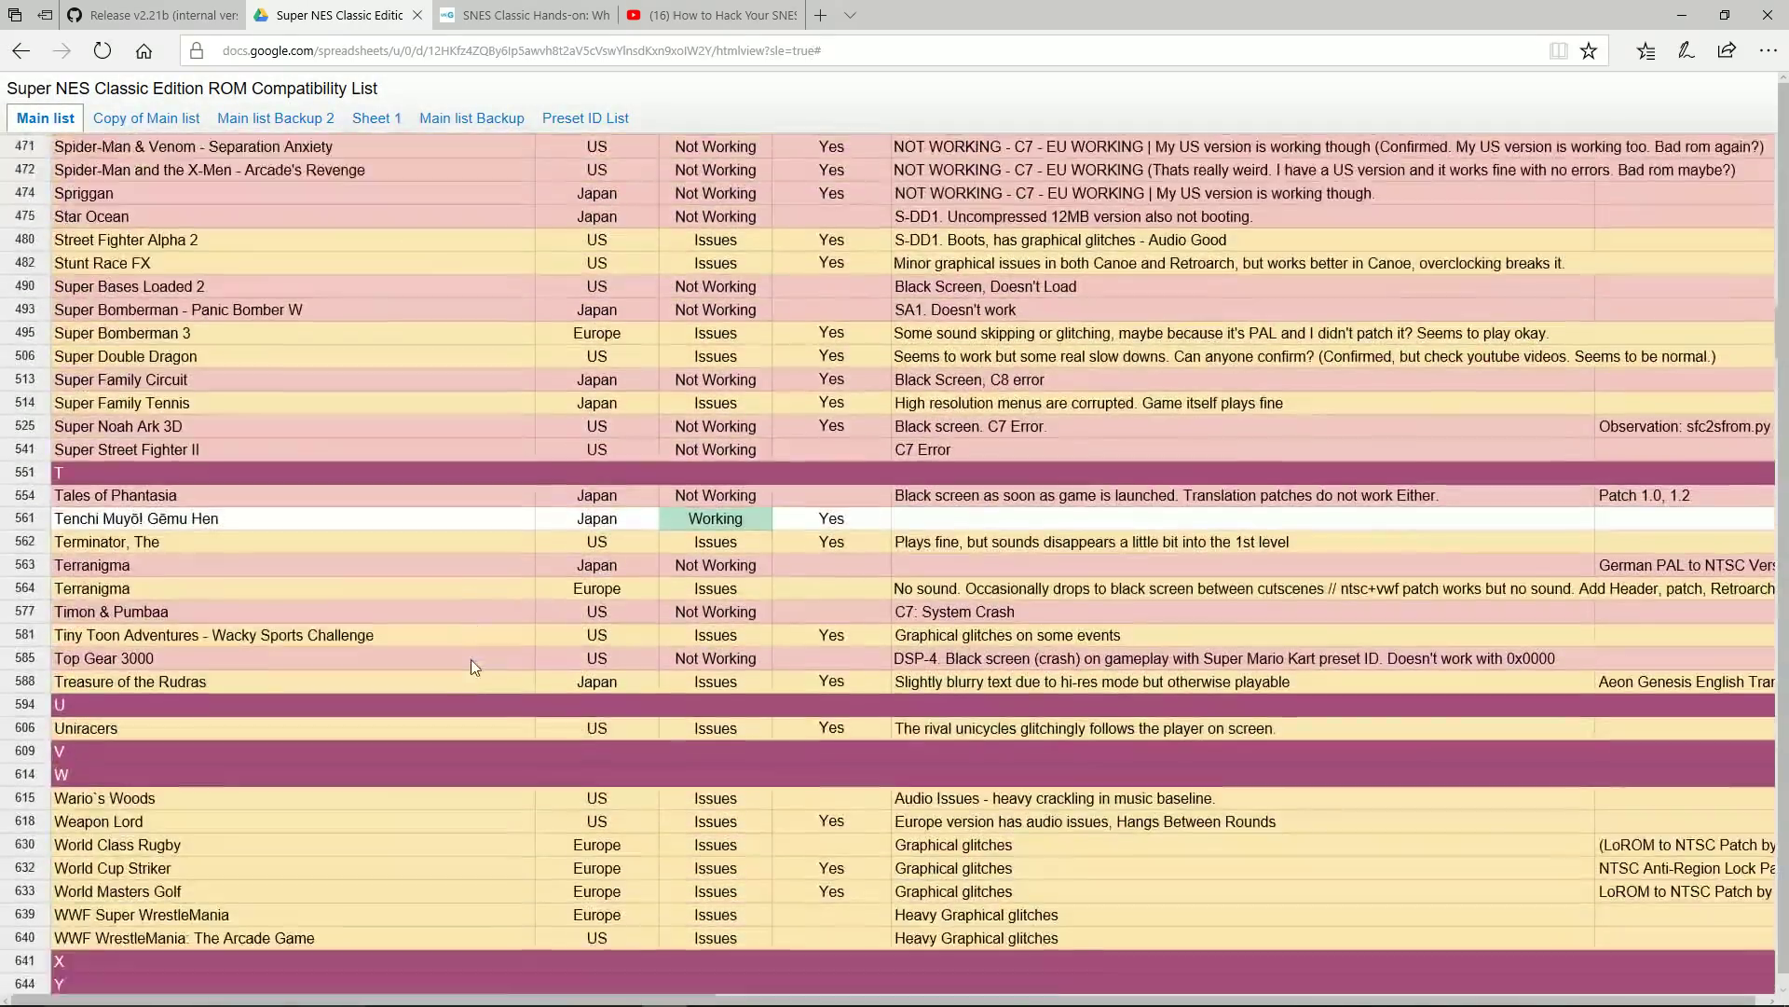
scroll(492, 653, "up", 7)
scroll(492, 652, "up", 10)
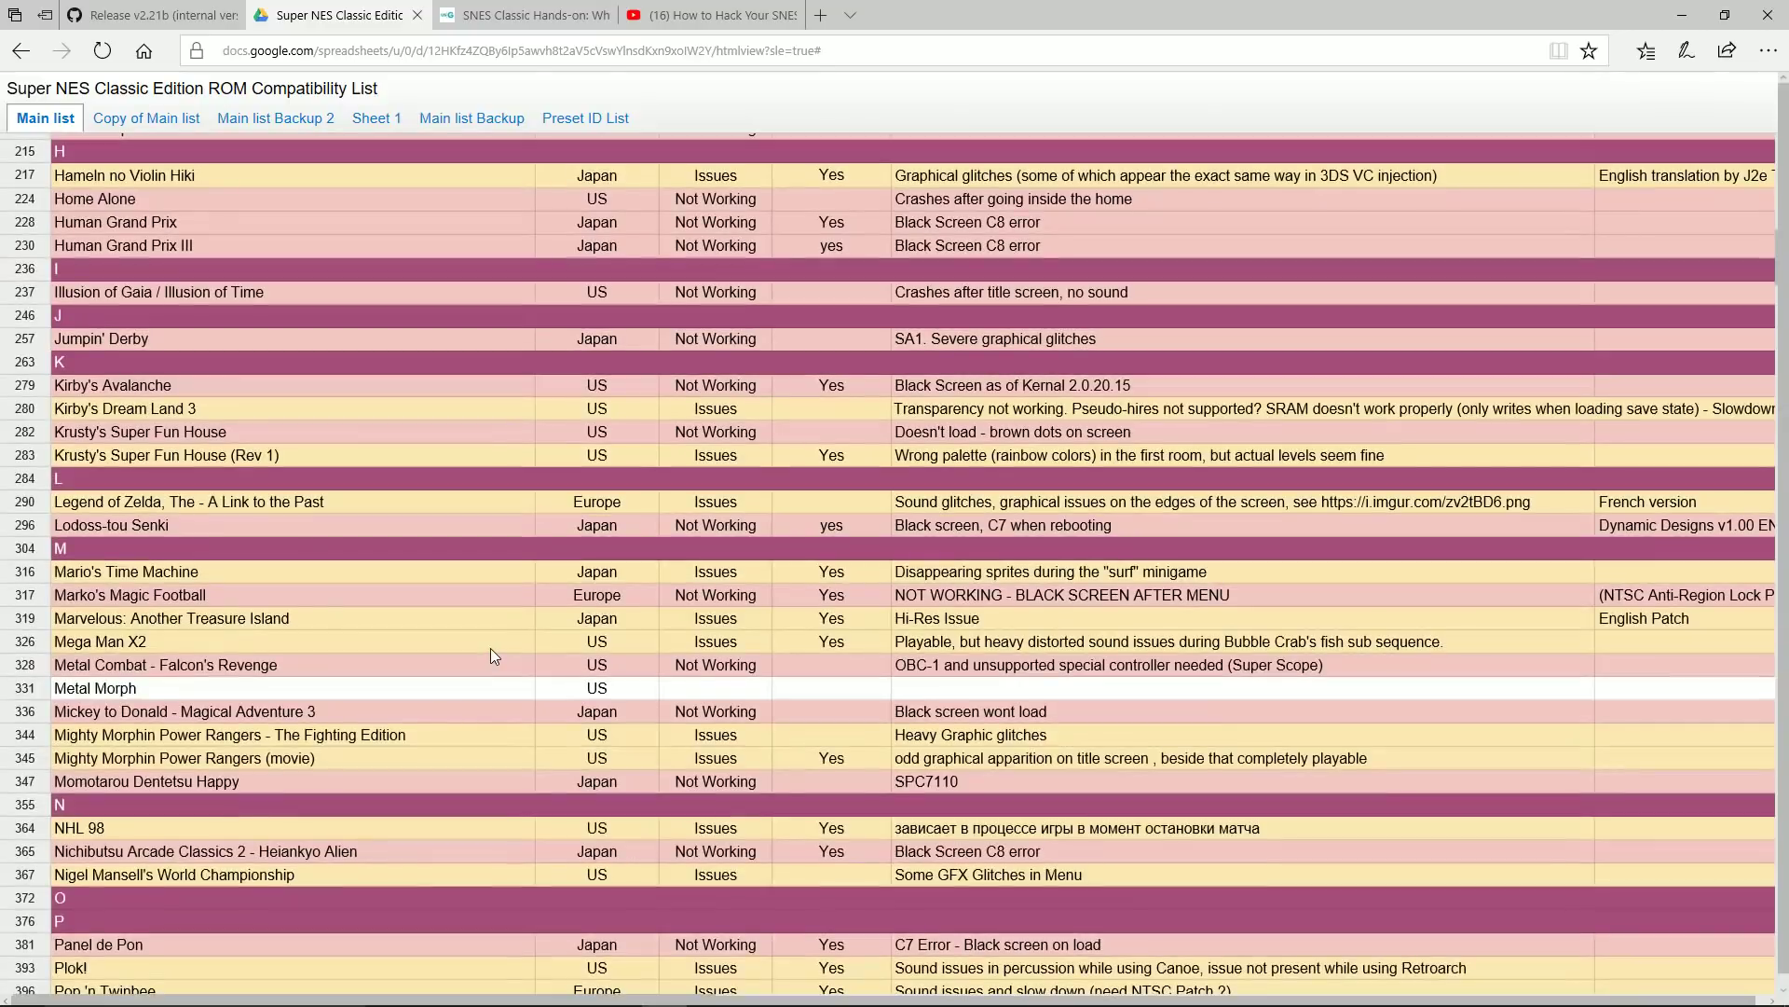
scroll(491, 647, "up", 10)
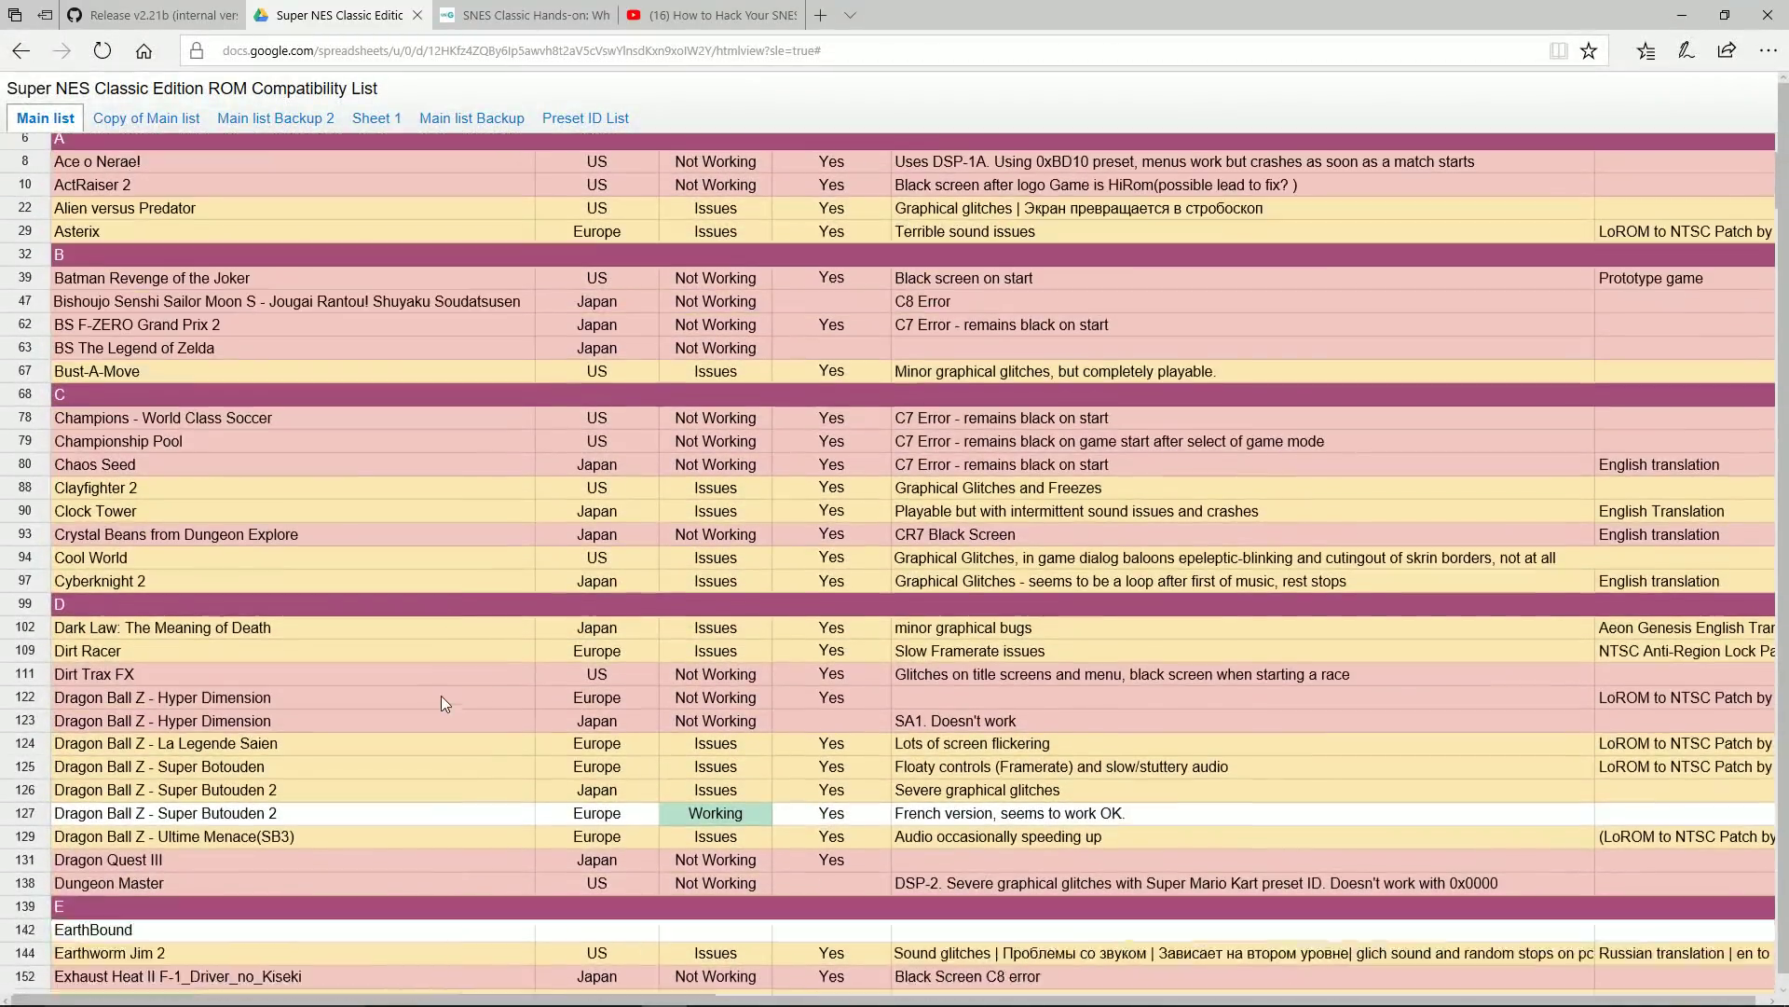
scroll(555, 804, "down", 3)
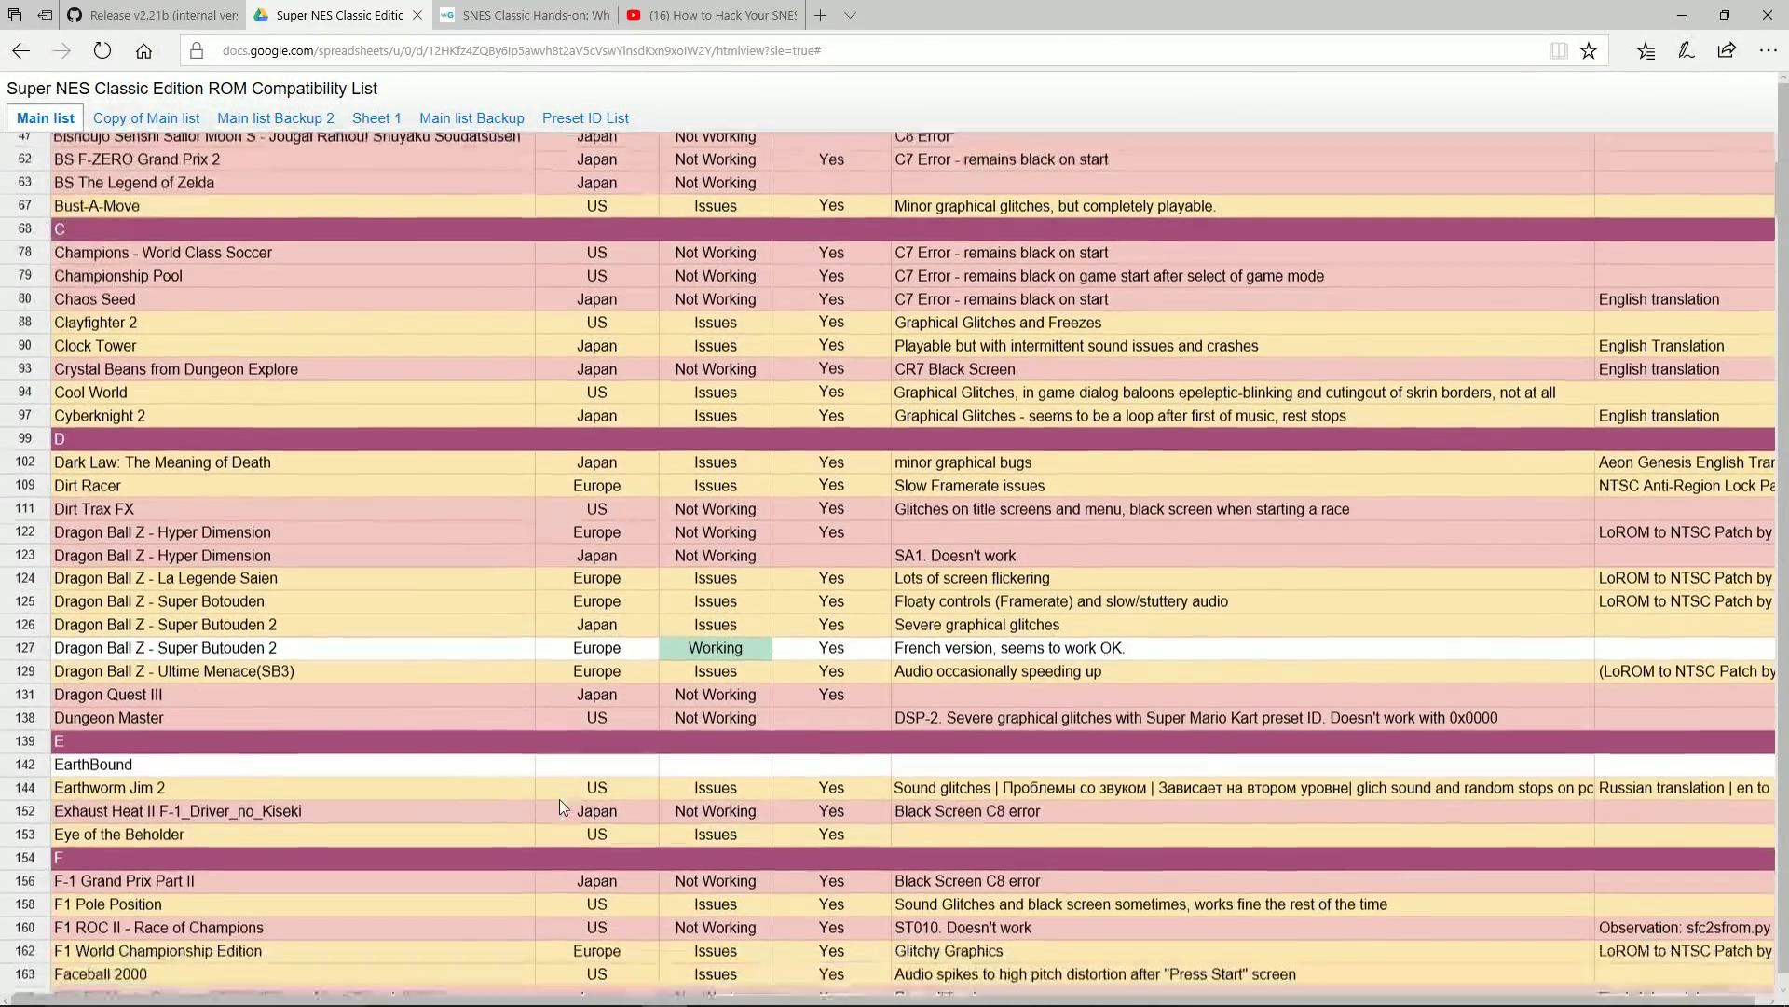
scroll(495, 584, "up", 3)
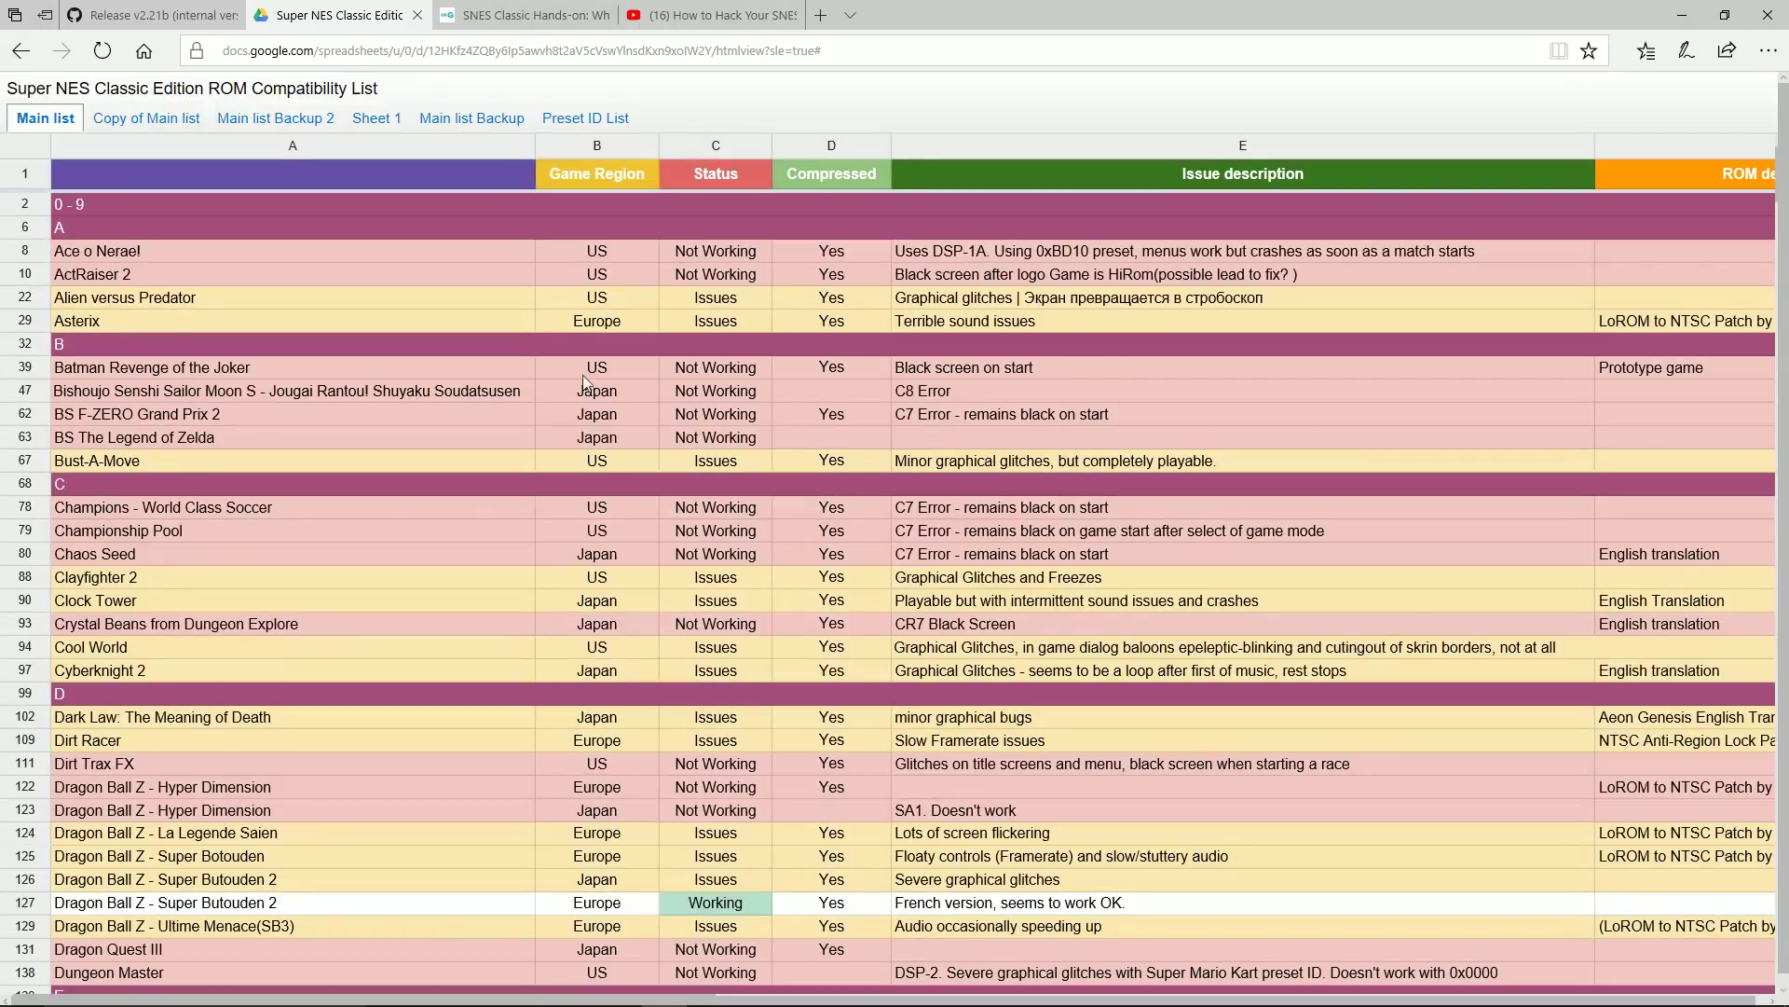
left_click(522, 15)
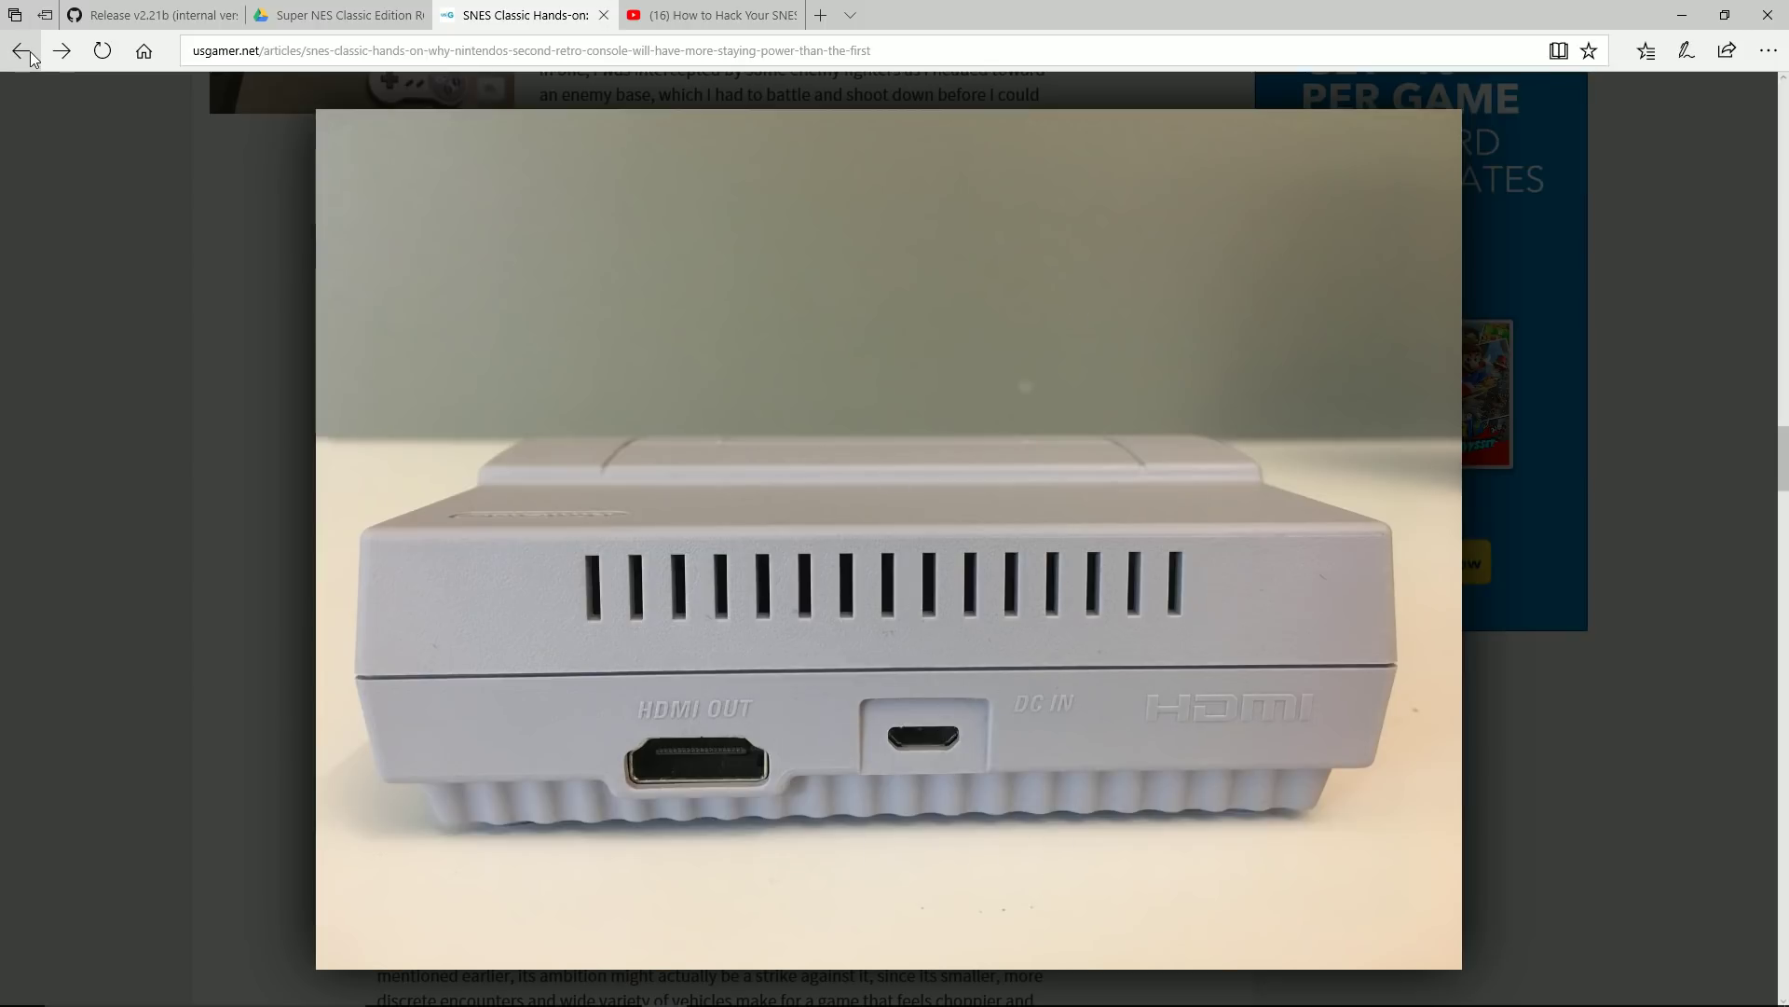
- Go back to the hakchi2 v2.21b release page and find the hakchi2.21b.zip download
left_click(164, 15)
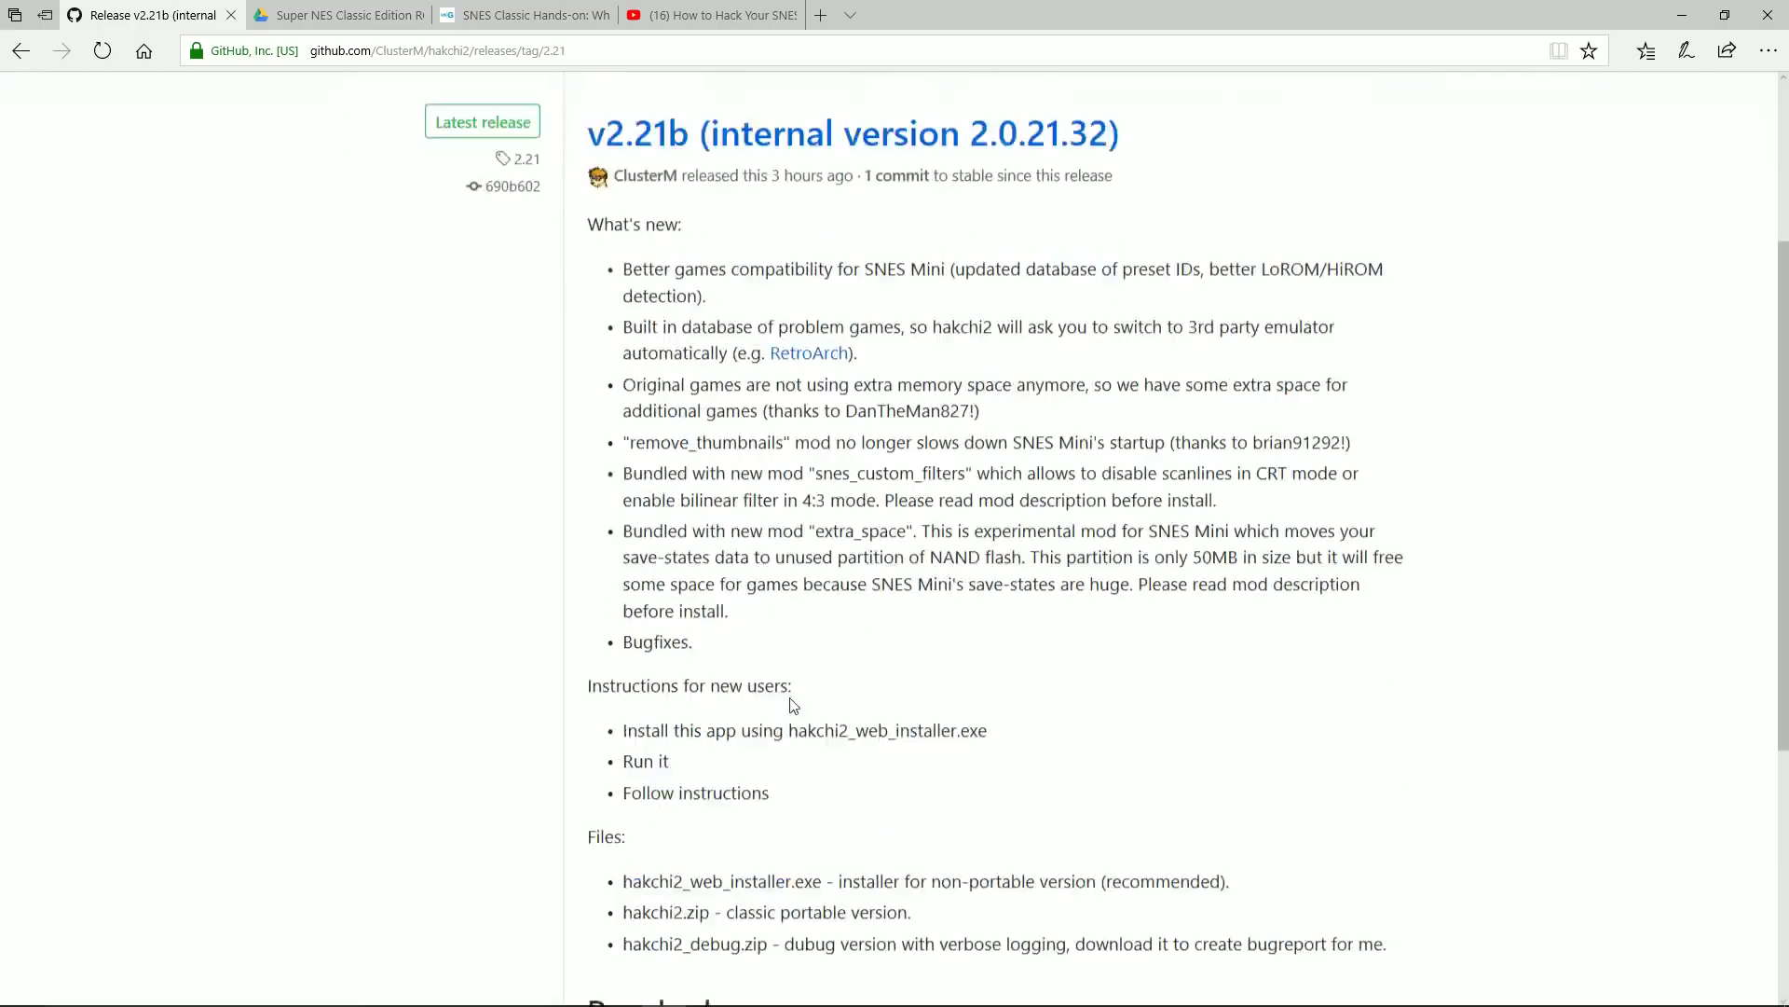
scroll(786, 702, "down", 4)
left_click_drag(736, 651, 934, 562)
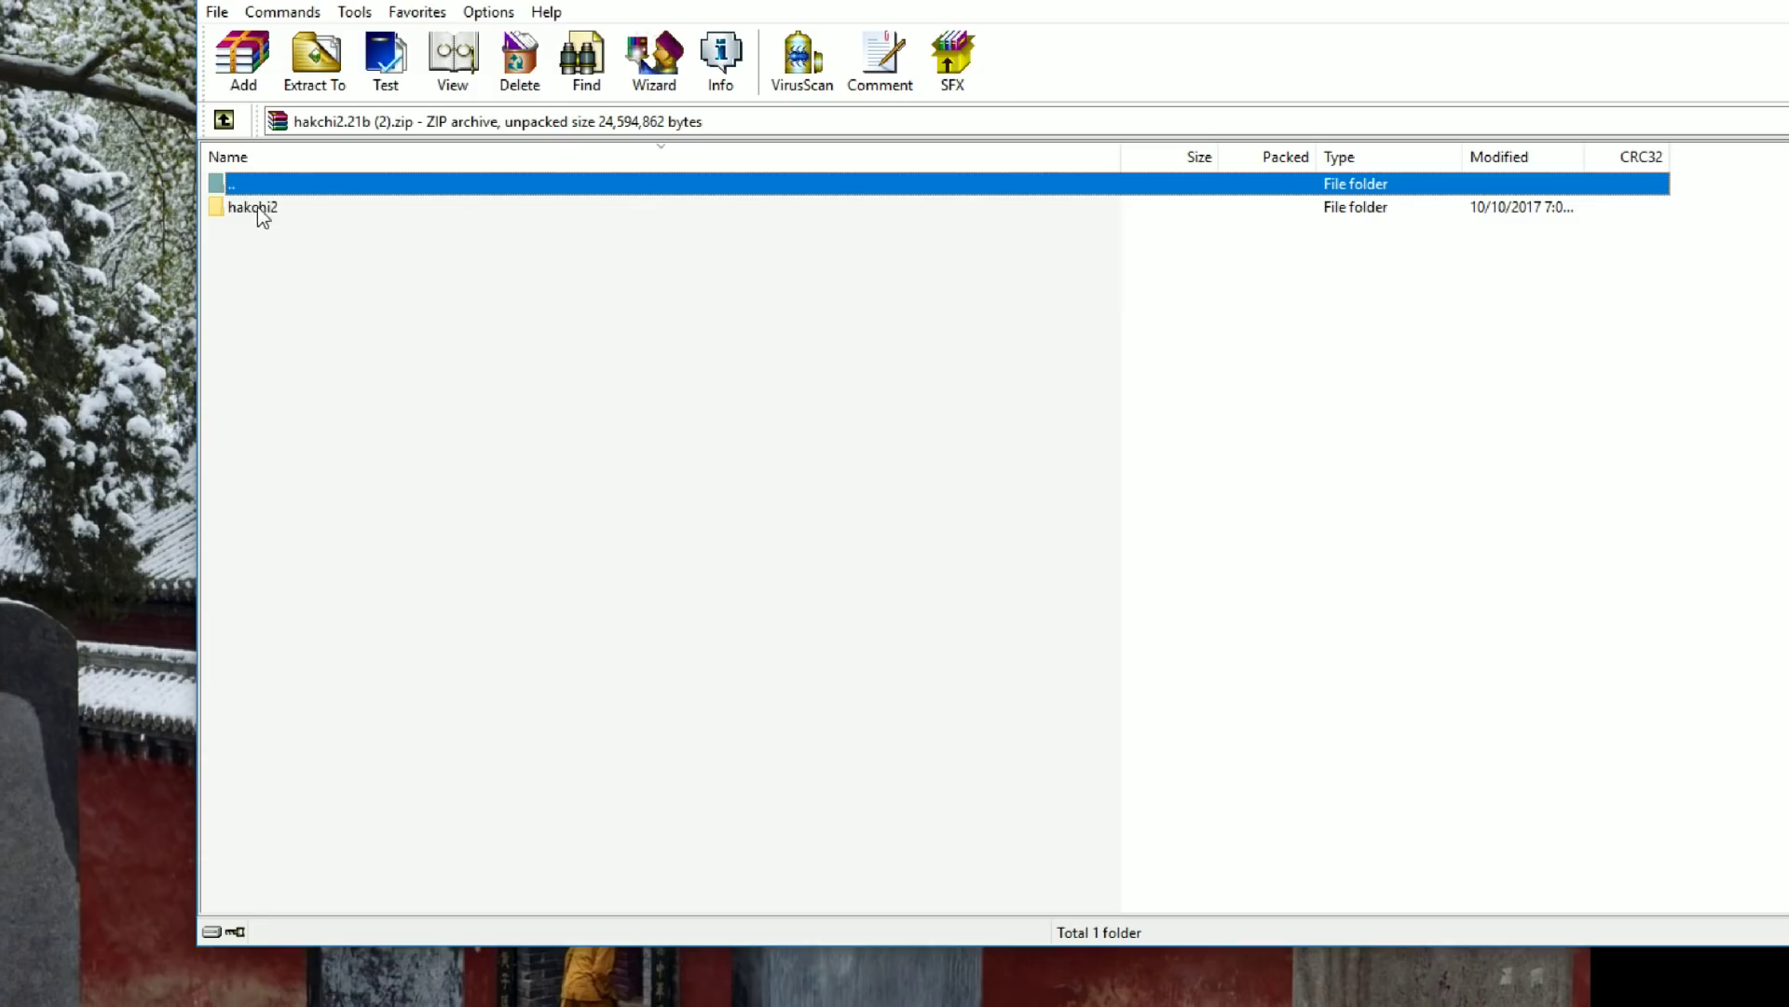
- Extract the hakchi2 folder to the desktop, run hakchi.exe and choose the console type
left_click(257, 207)
left_click_drag(160, 356, 160, 355)
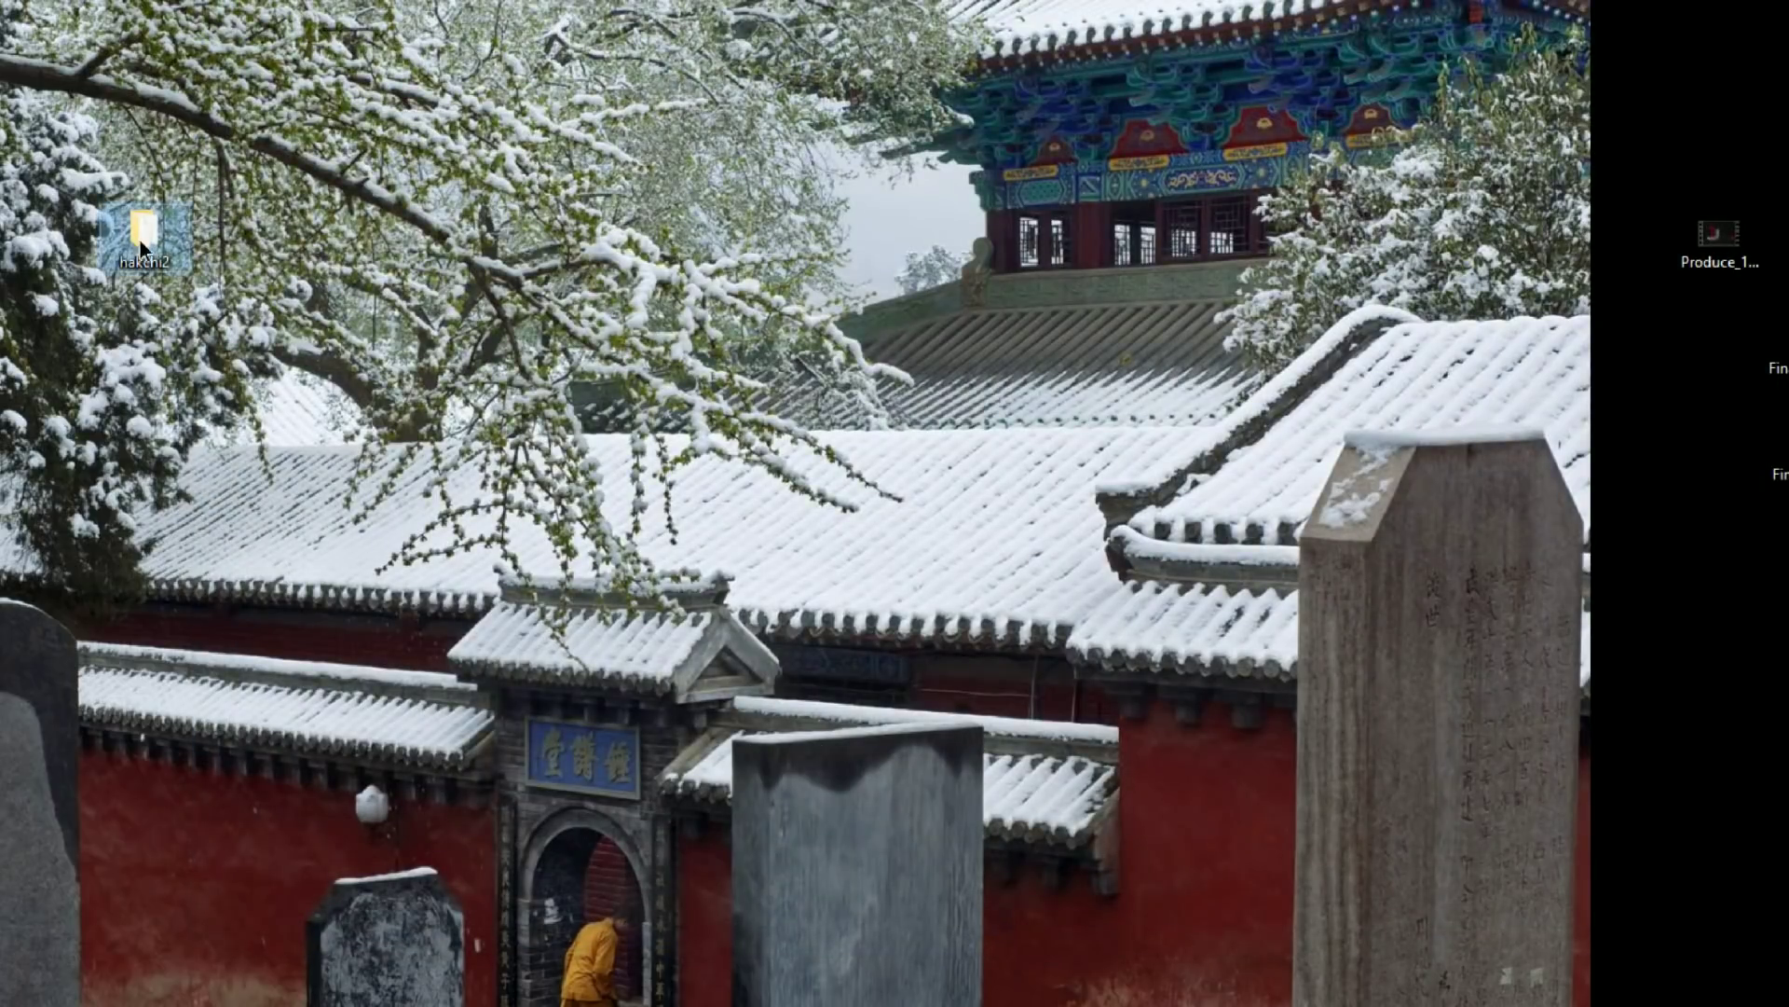
double_click(140, 241)
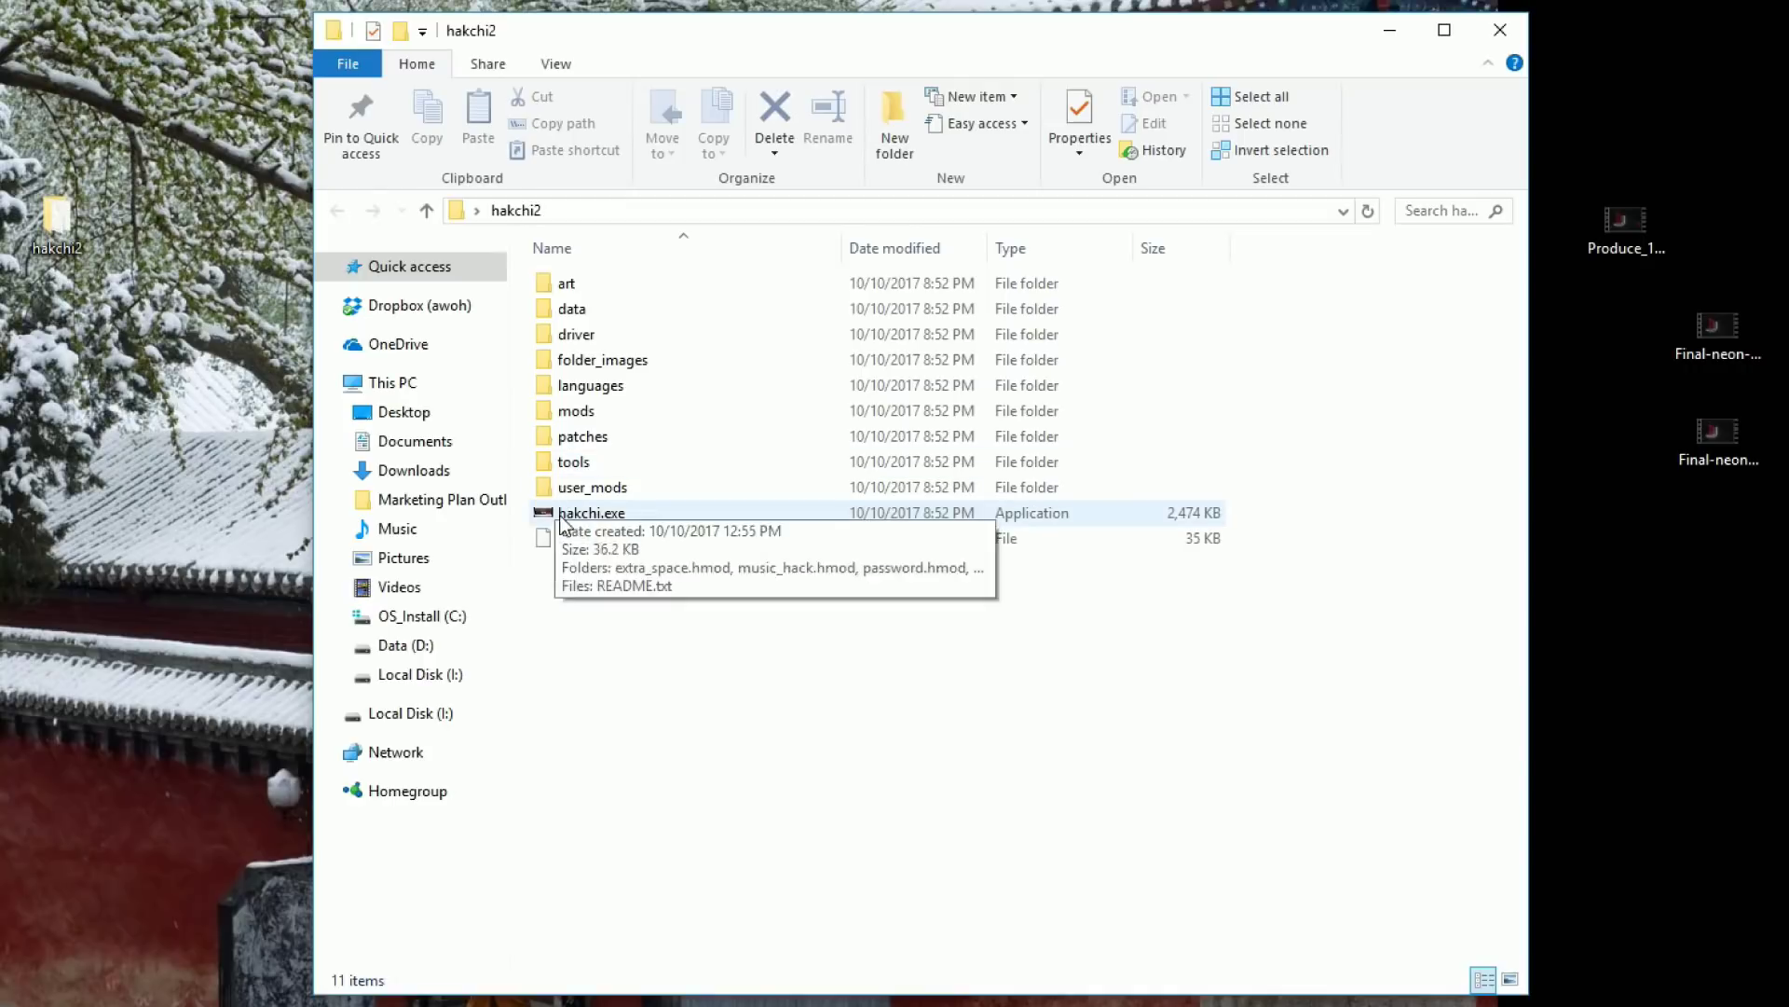
double_click(562, 518)
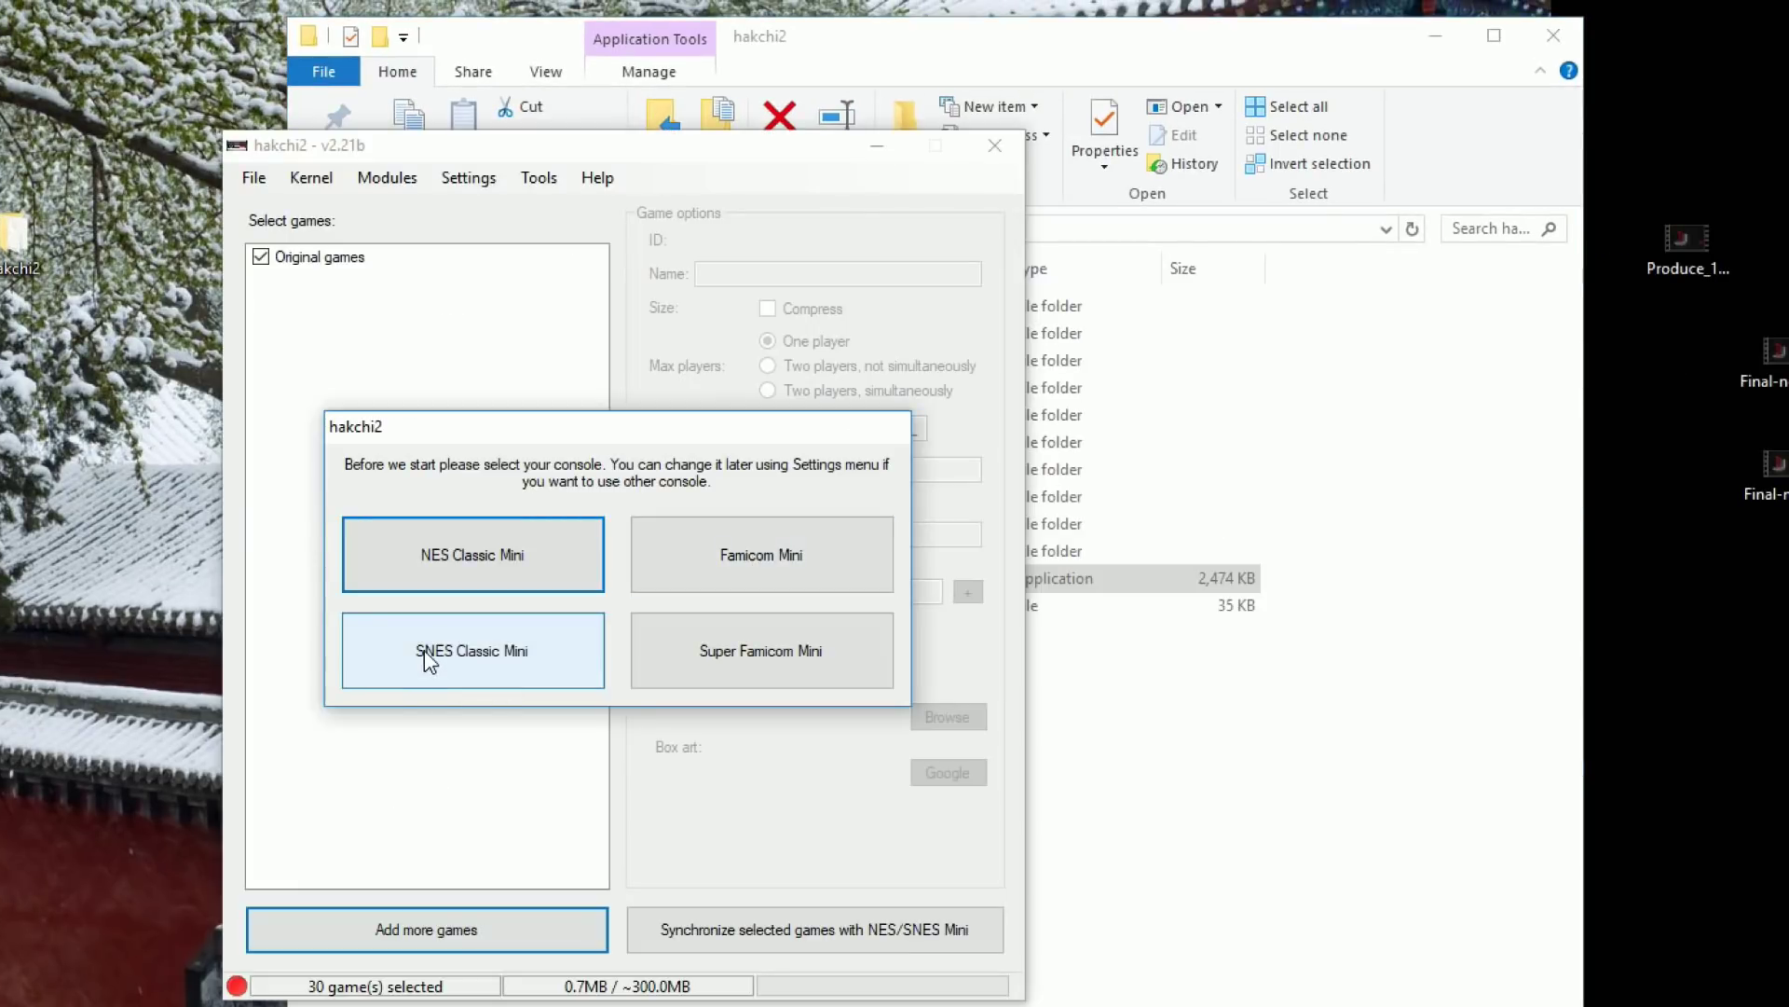
left_click(429, 658)
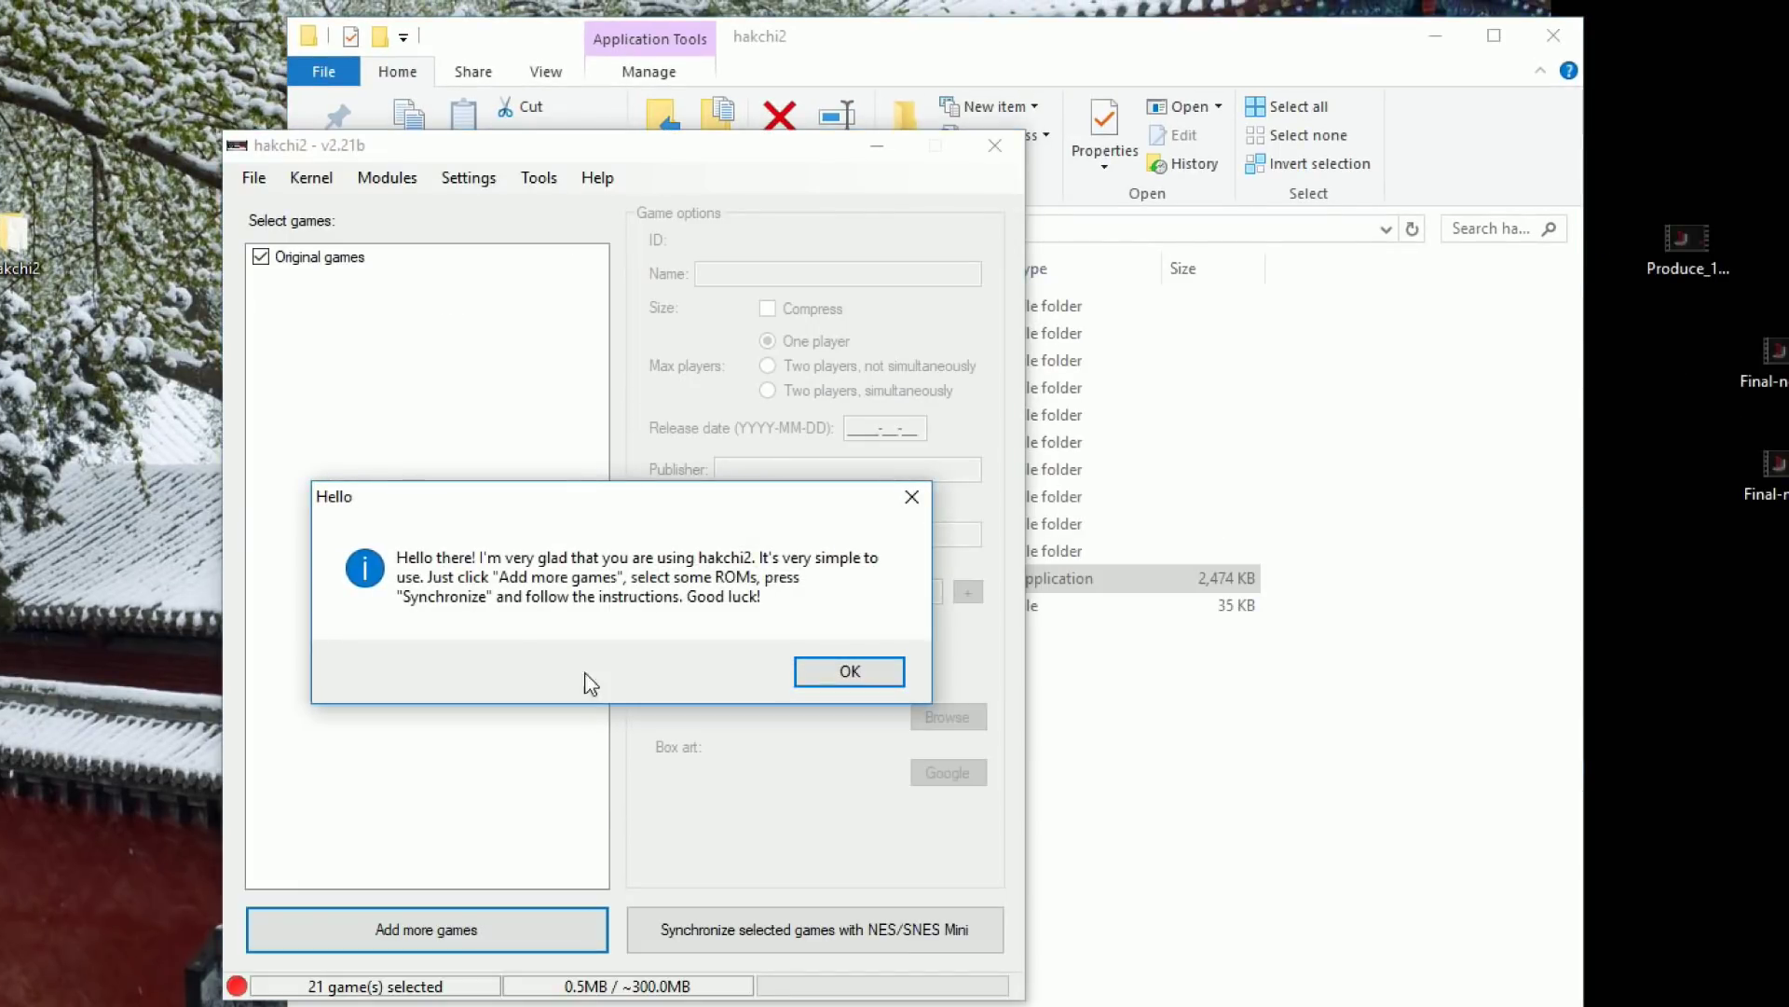
- Dismiss the Hello message and bring up the Add more games file picker
left_click(849, 673)
left_click(326, 188)
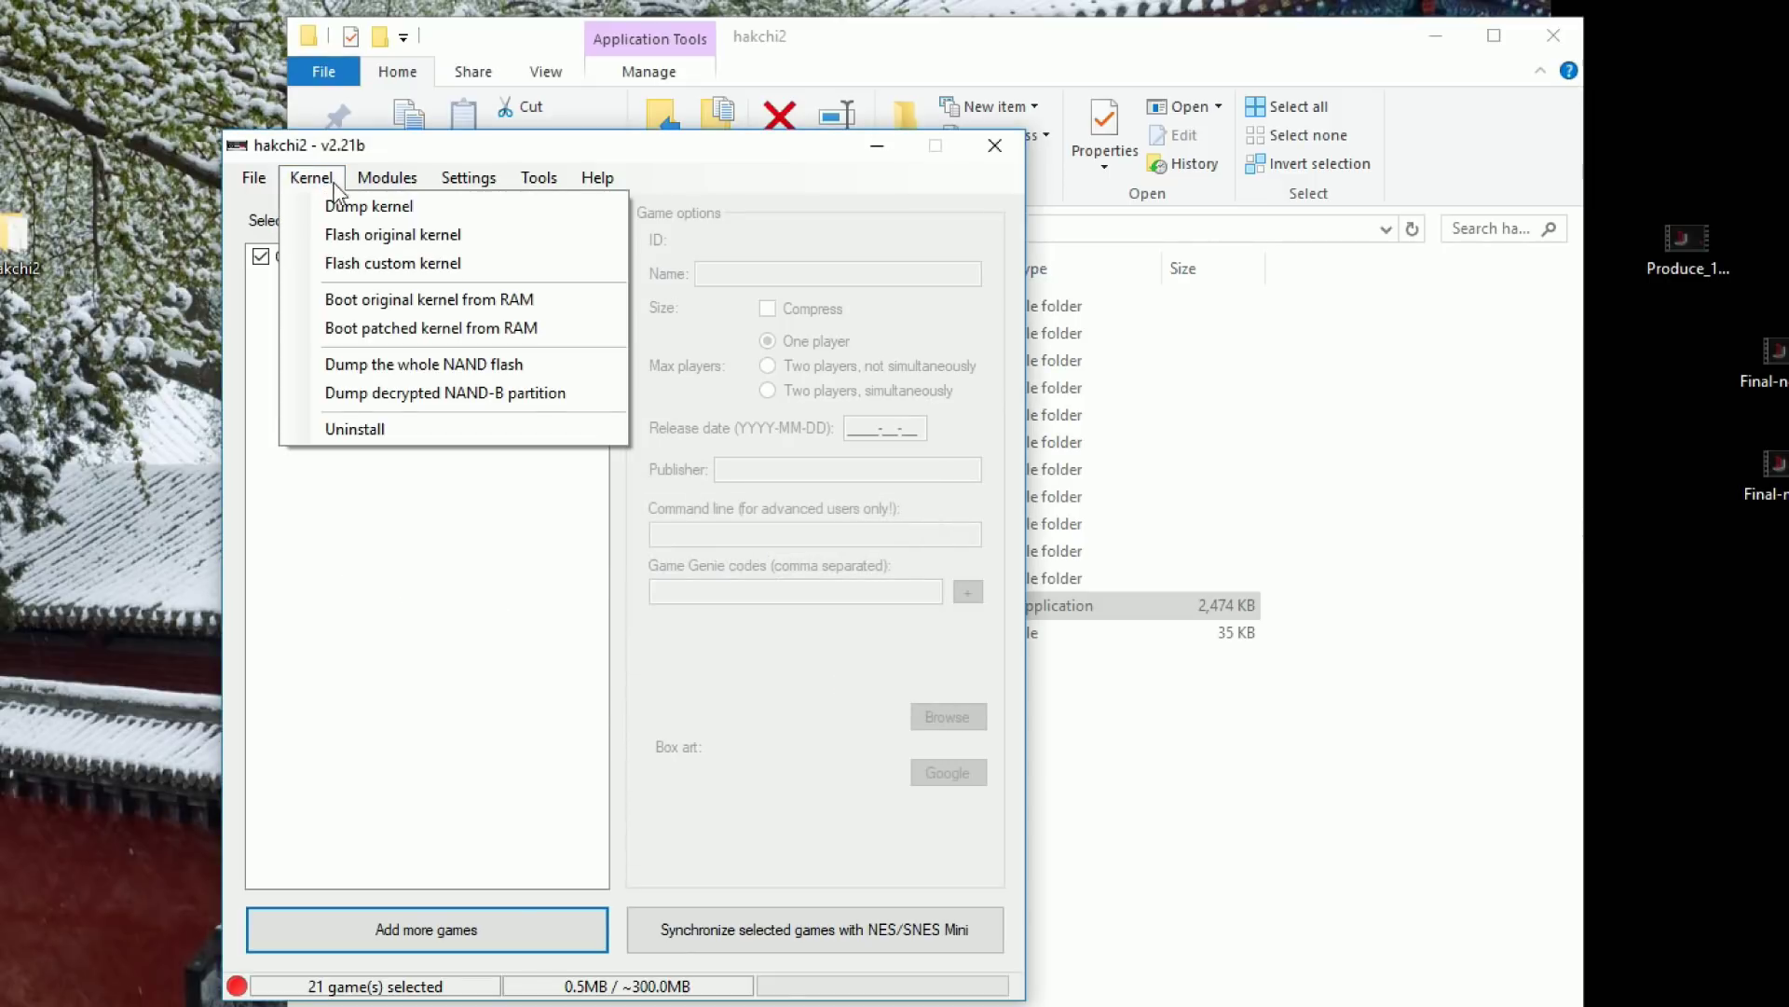
left_click(396, 676)
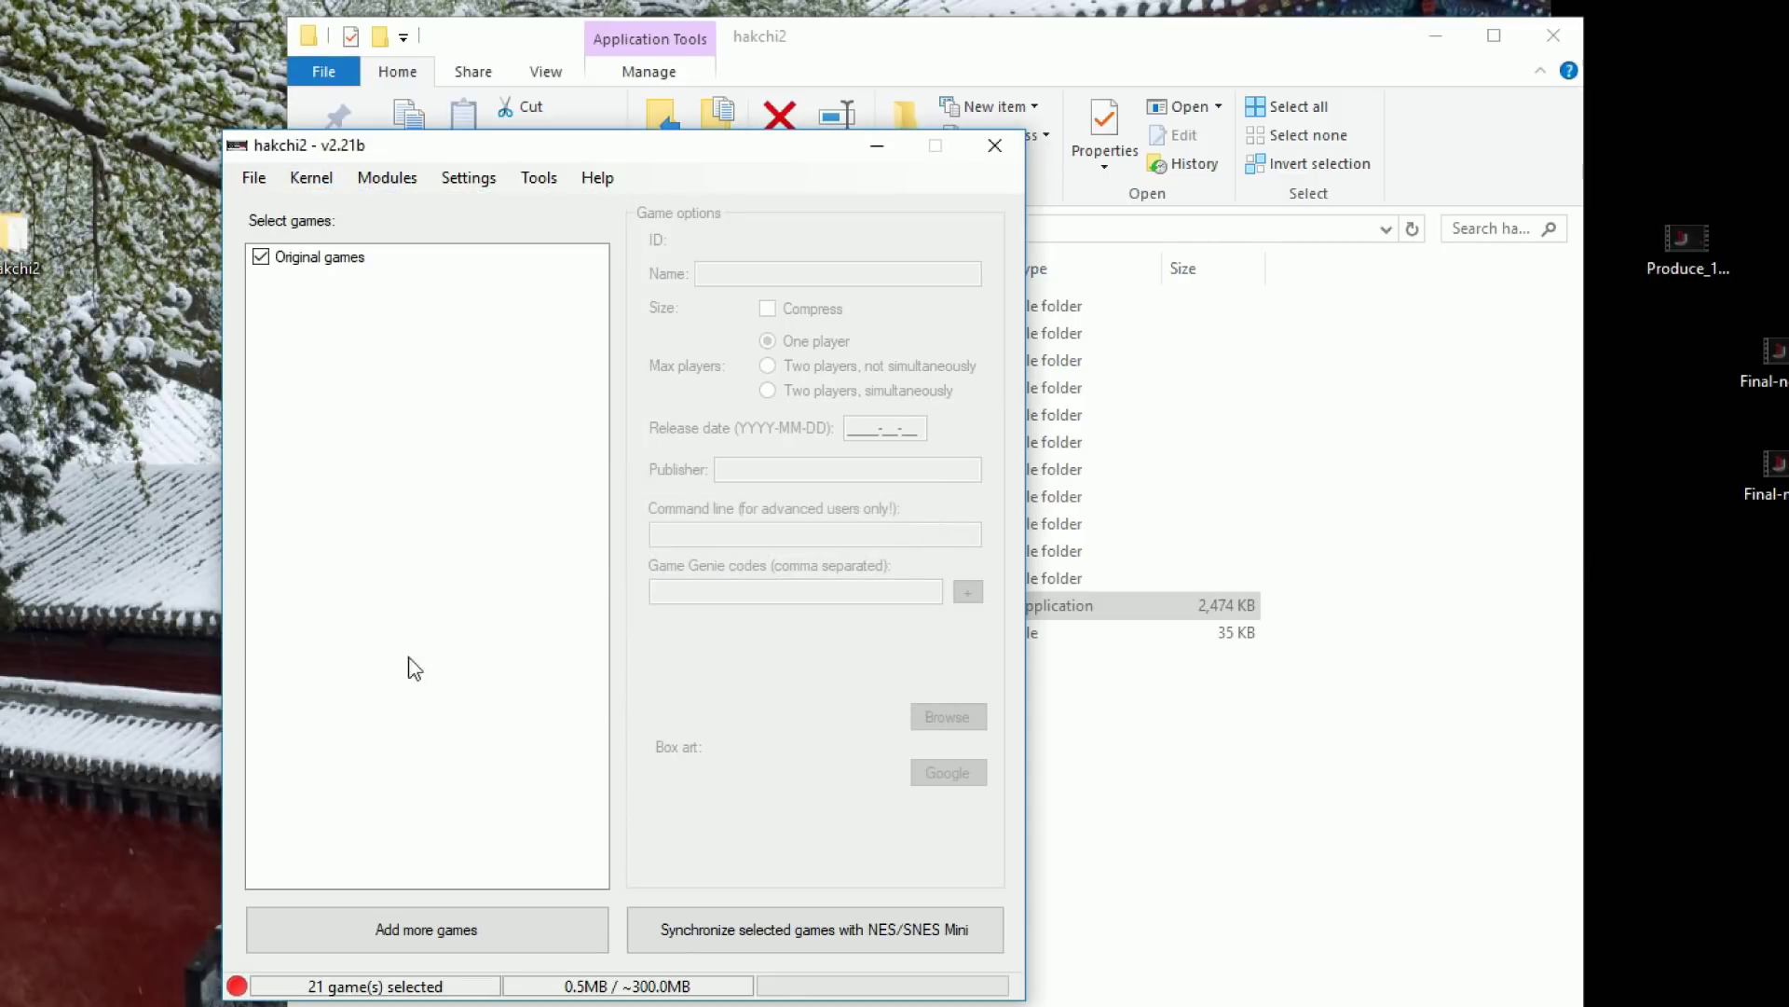
left_click(513, 928)
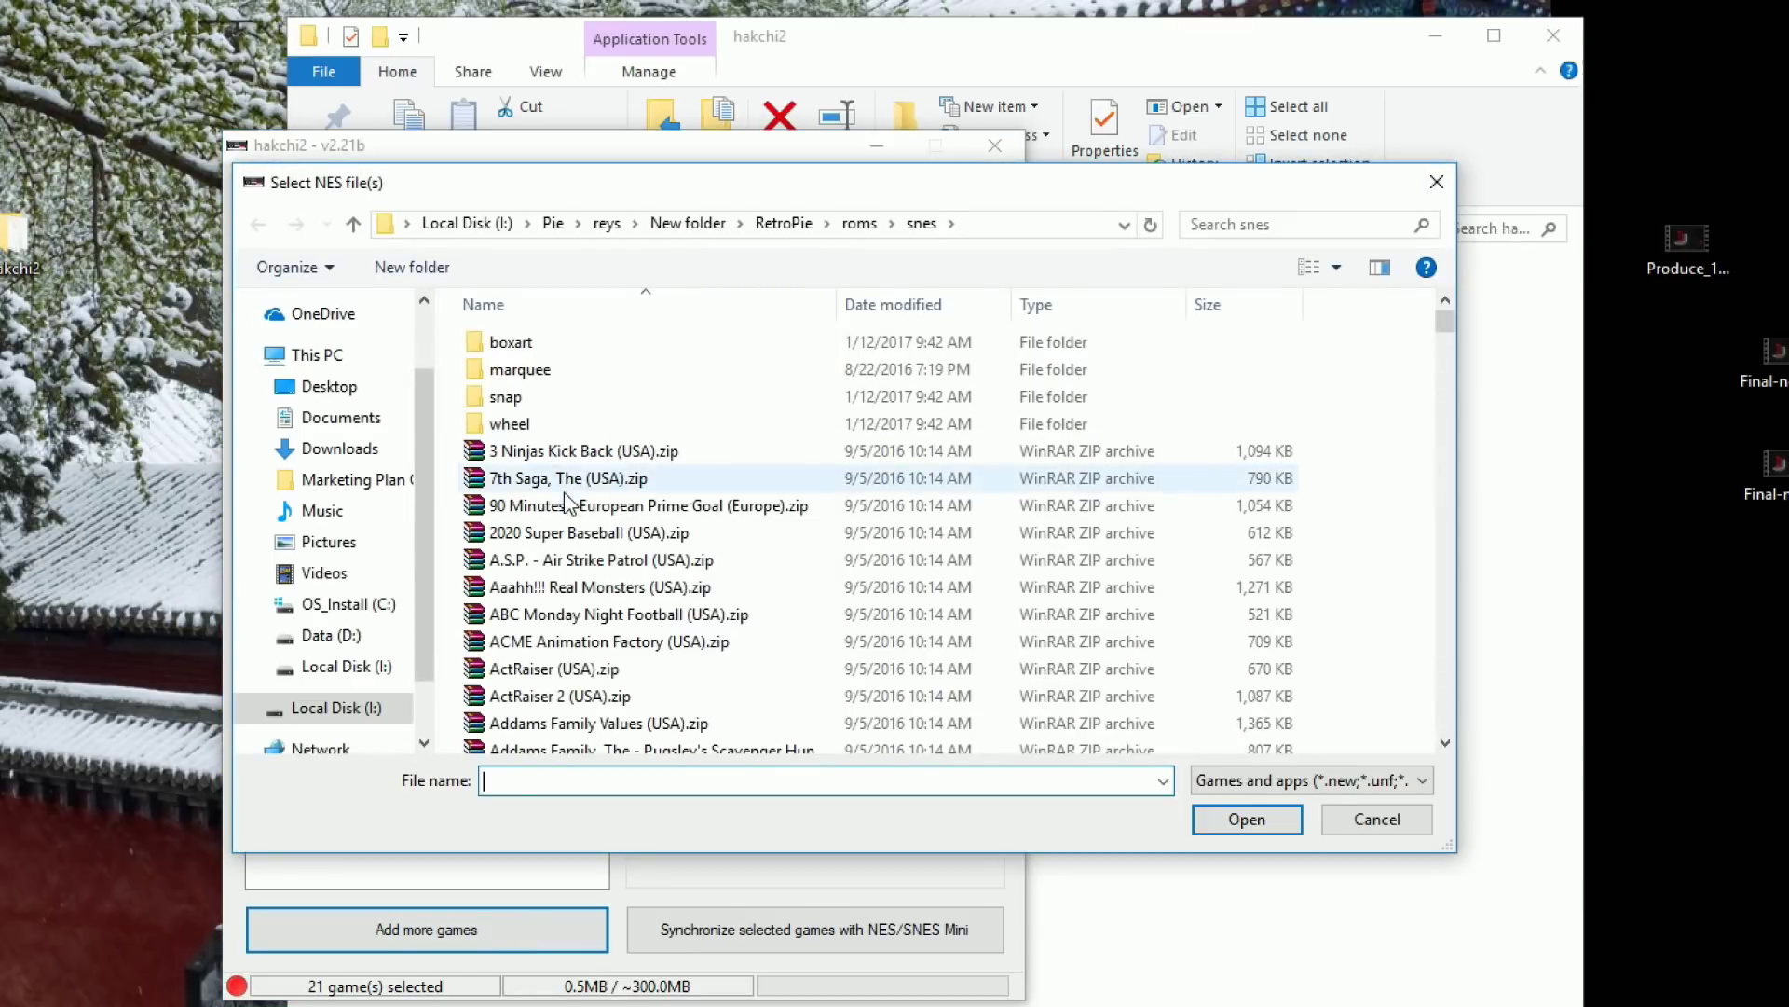
- Select ActRaiser 2 (USA).zip and Alien vs. Predator (USA).zip in the snes folder and load them
left_click(250, 355)
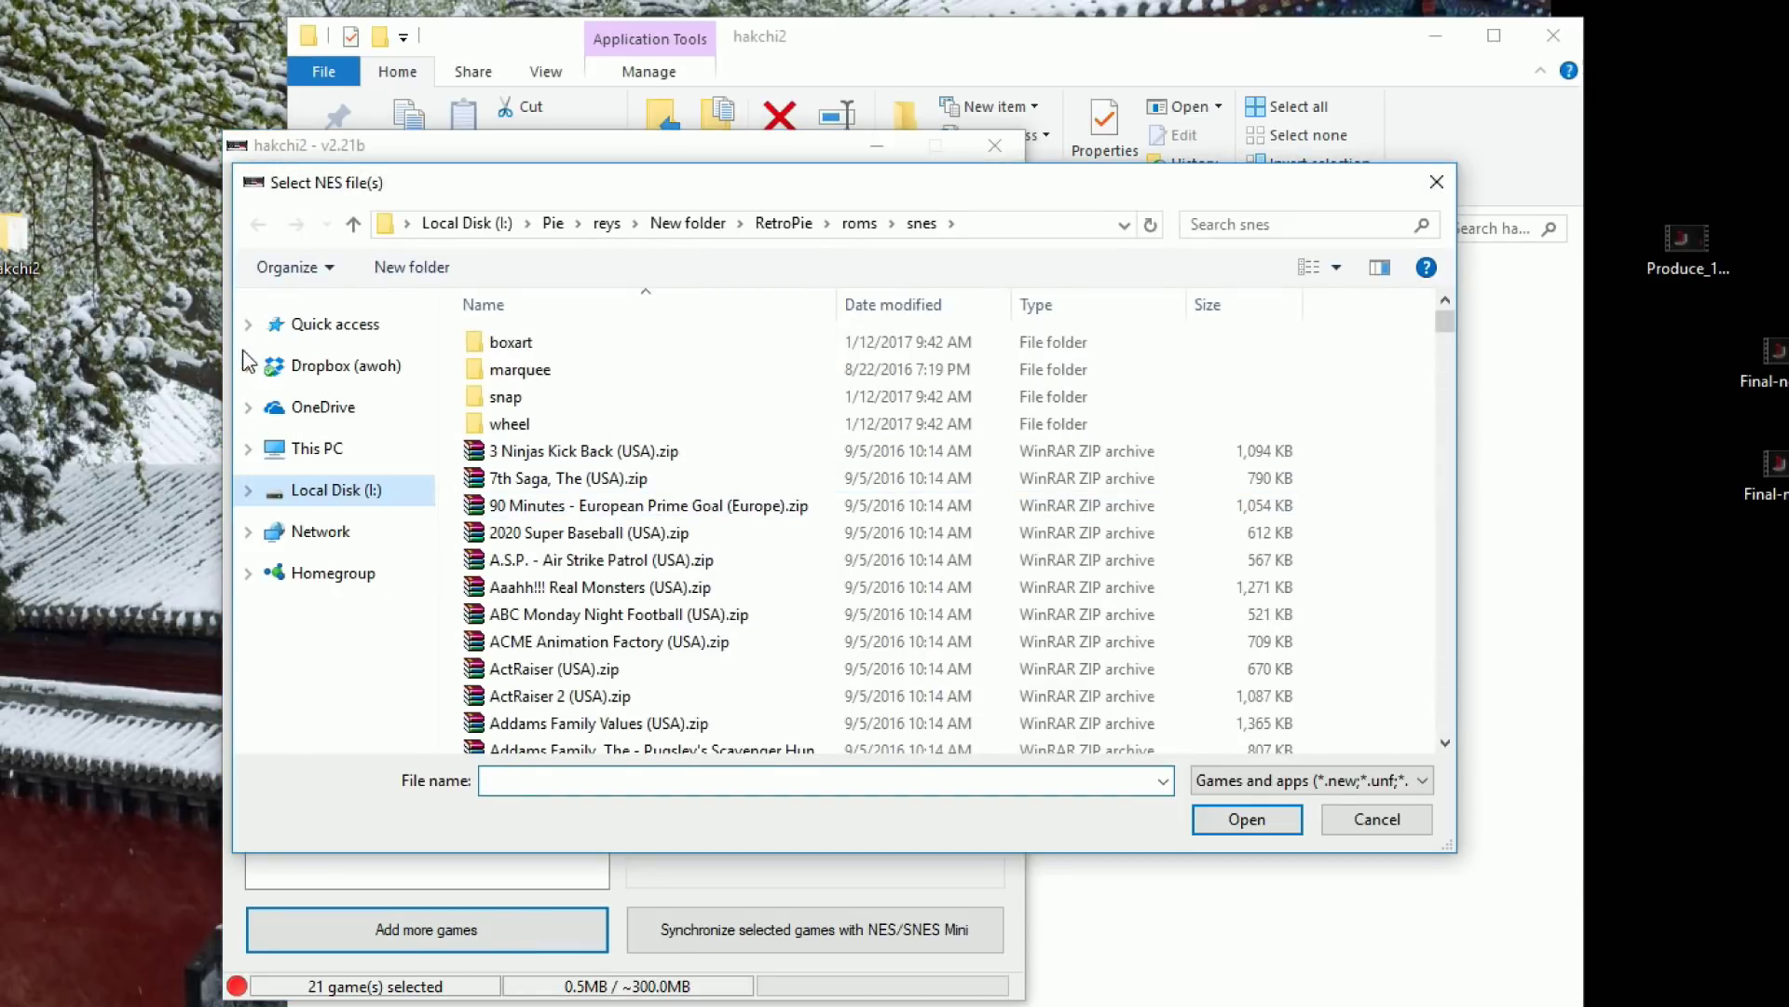
left_click(559, 451)
scroll(578, 522, "down", 15)
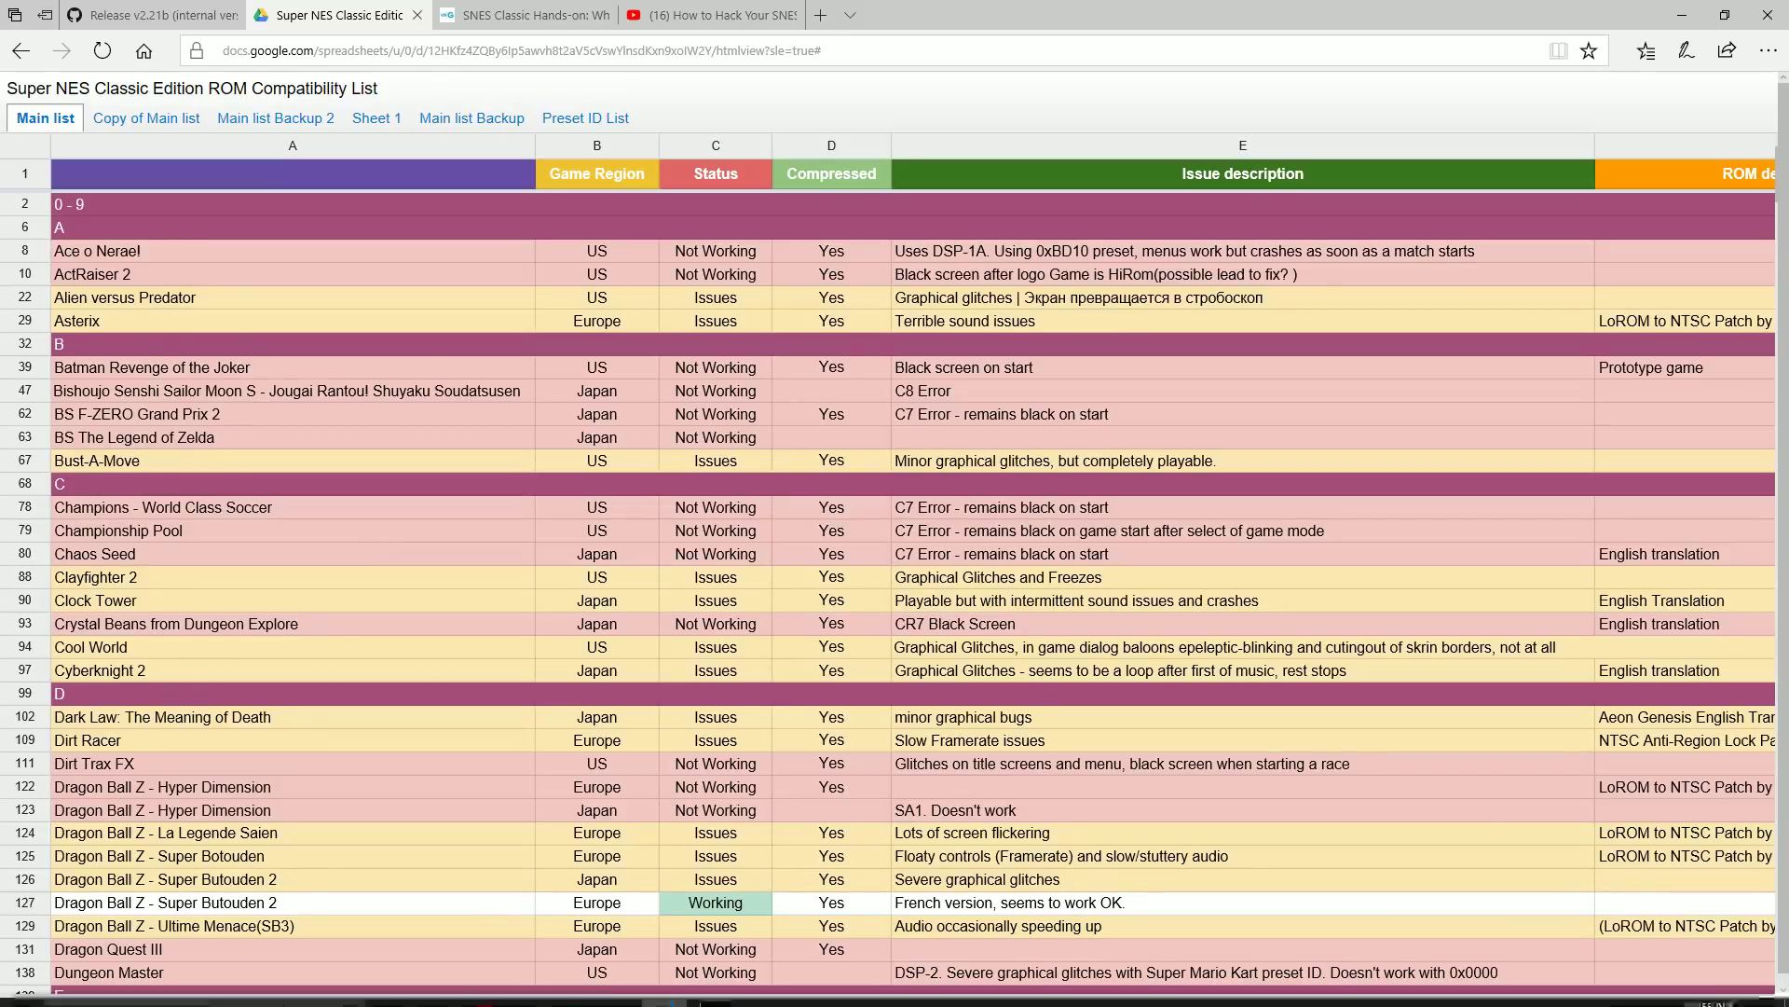
key("alt+Tab")
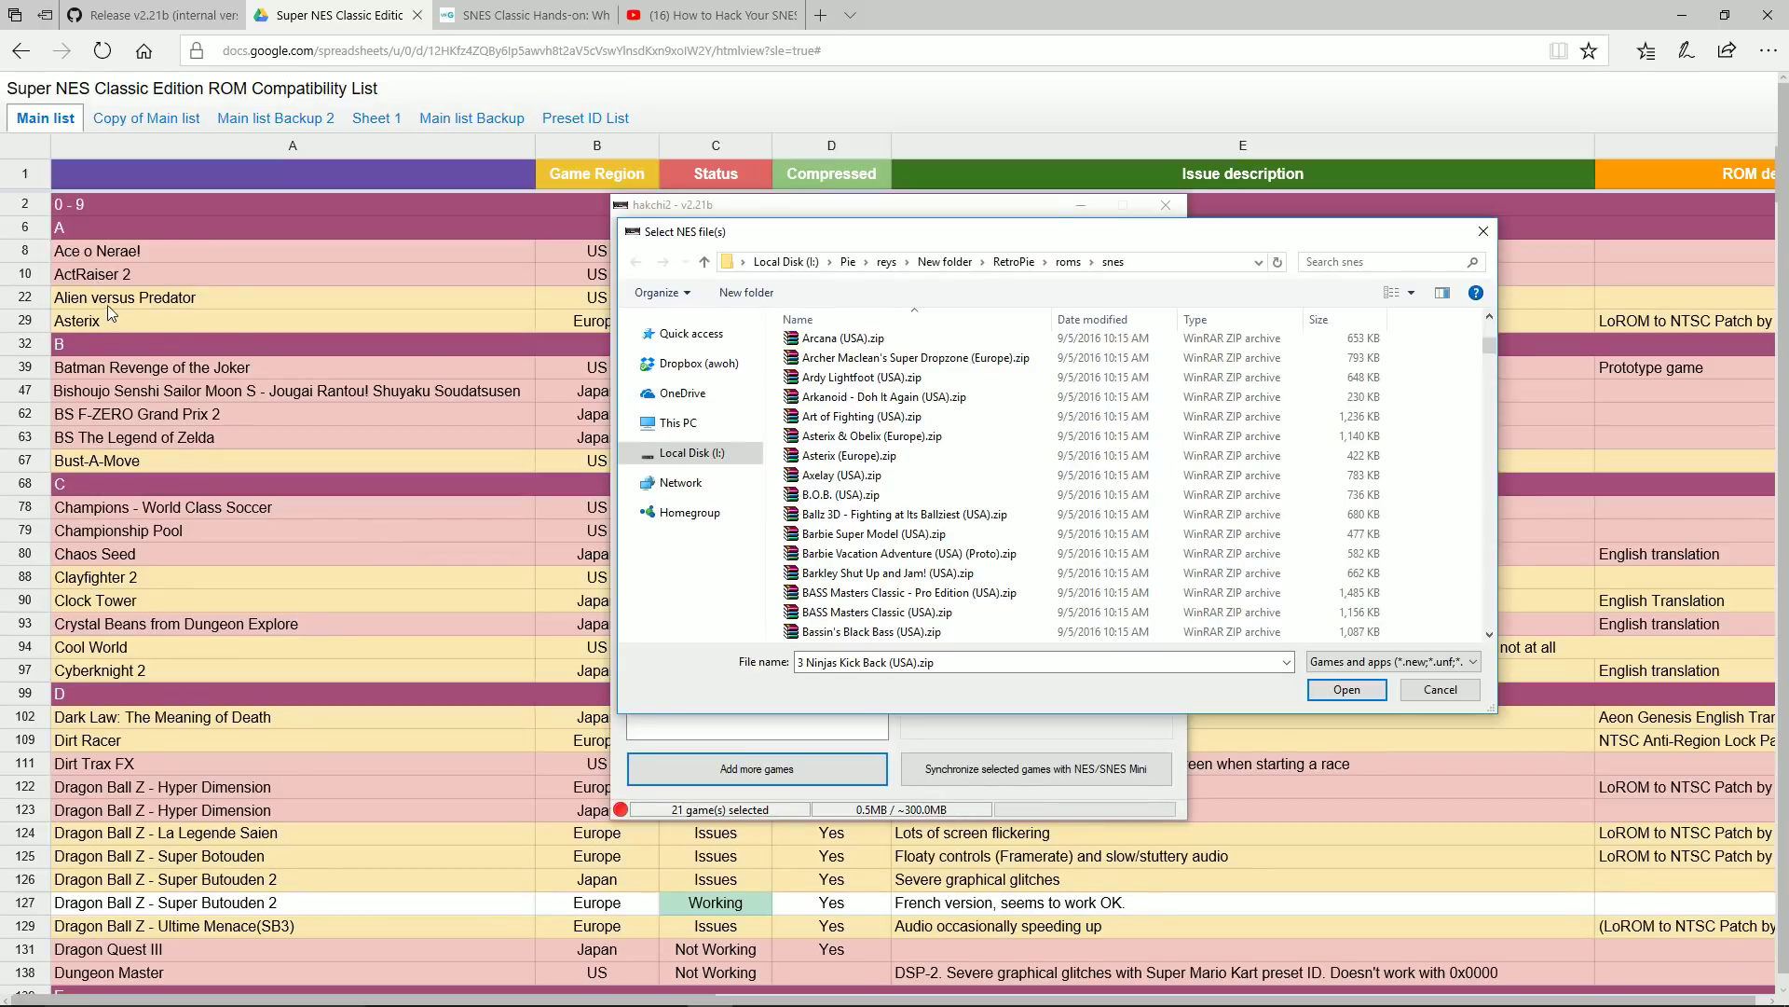
scroll(839, 384, "up", 10)
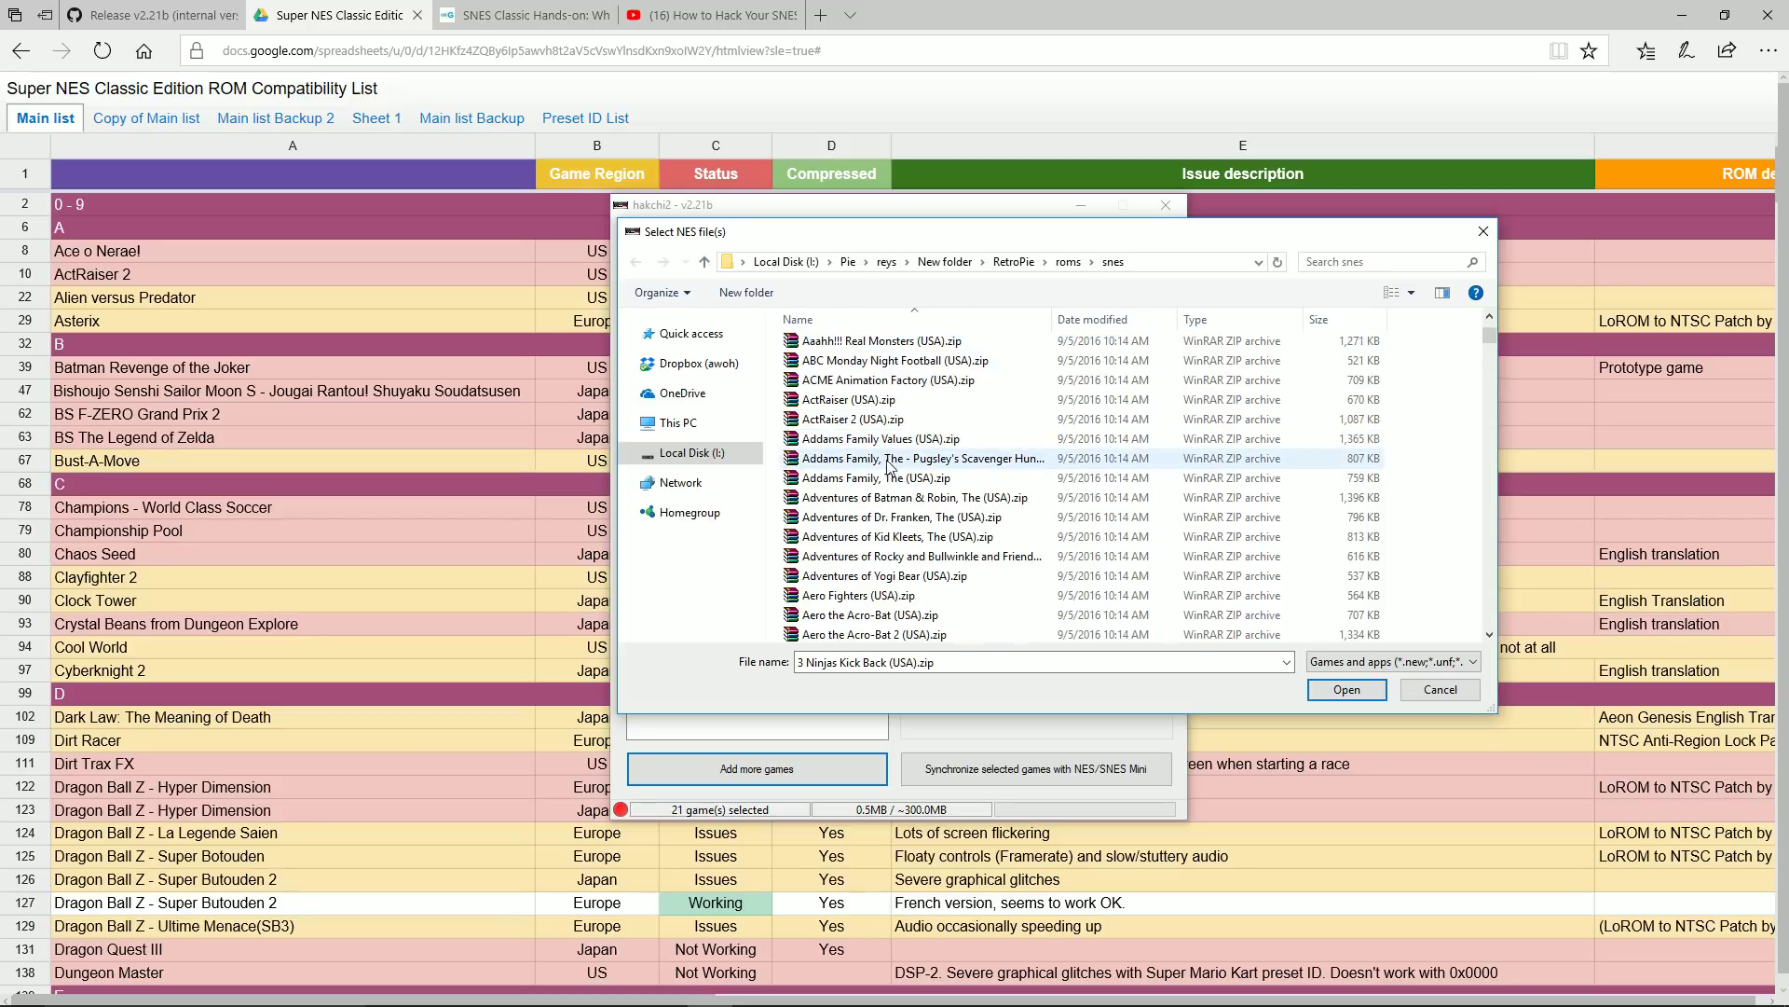
left_click(872, 399)
left_click(876, 426)
scroll(878, 560, "down", 3)
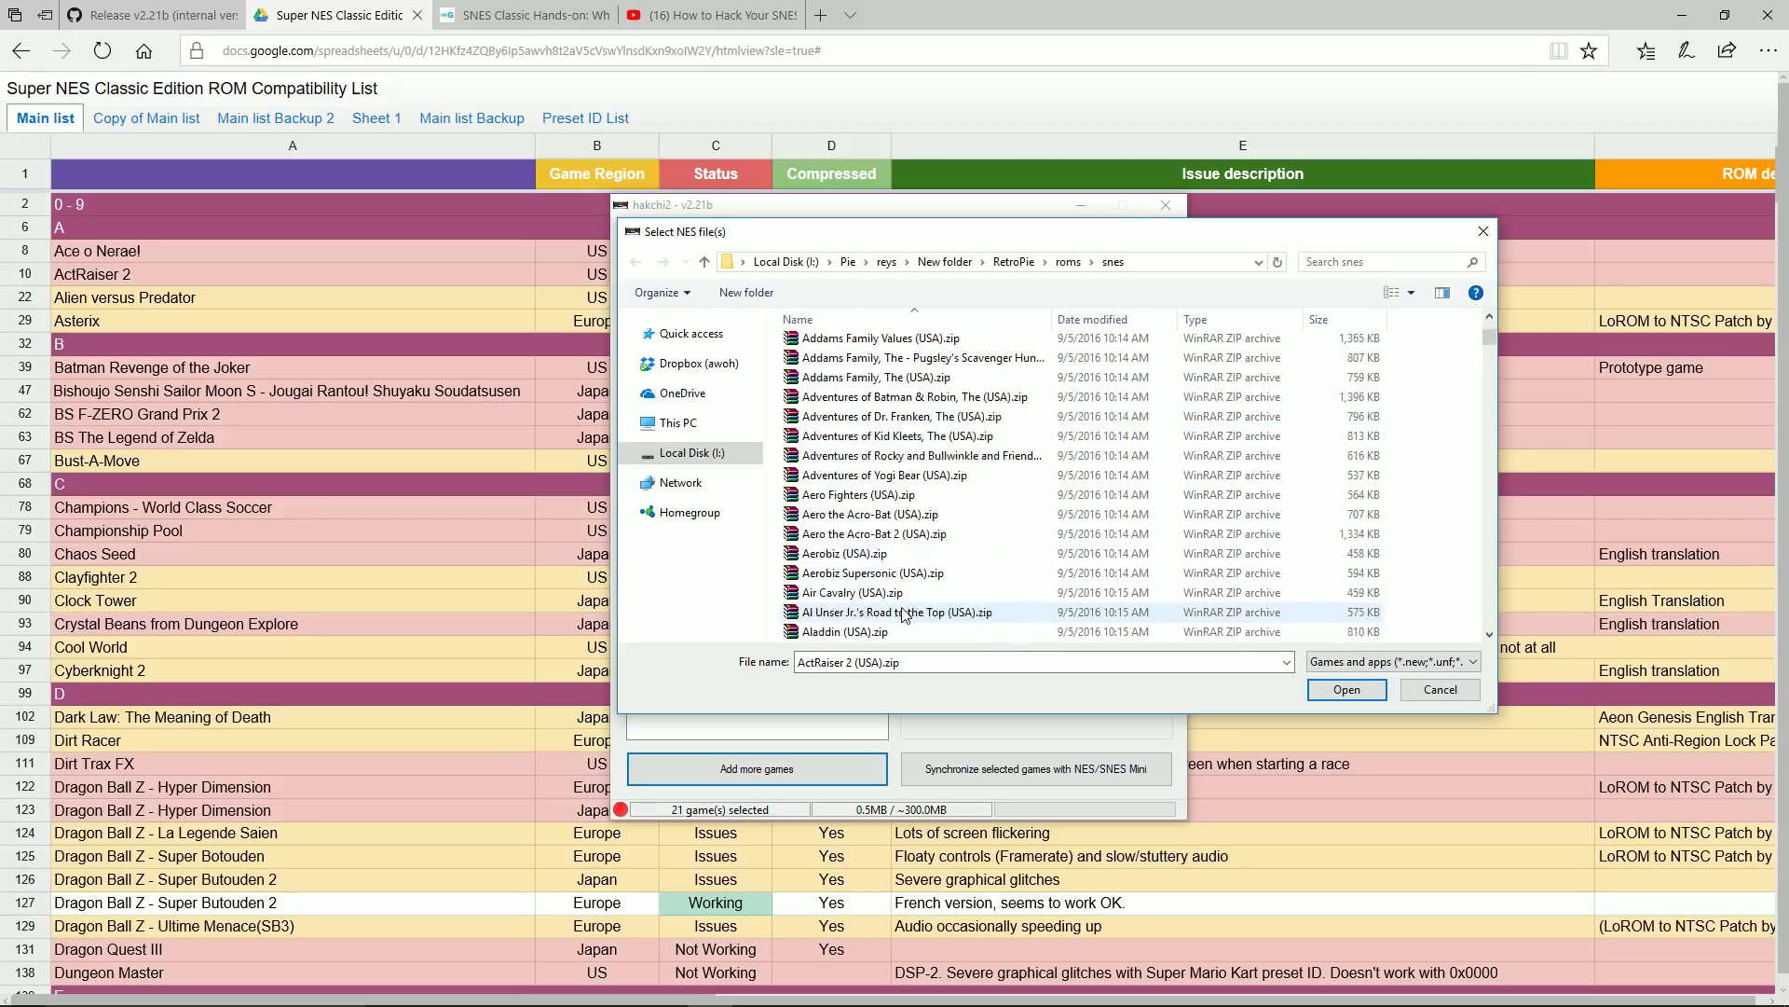
left_click(844, 606, "ctrl")
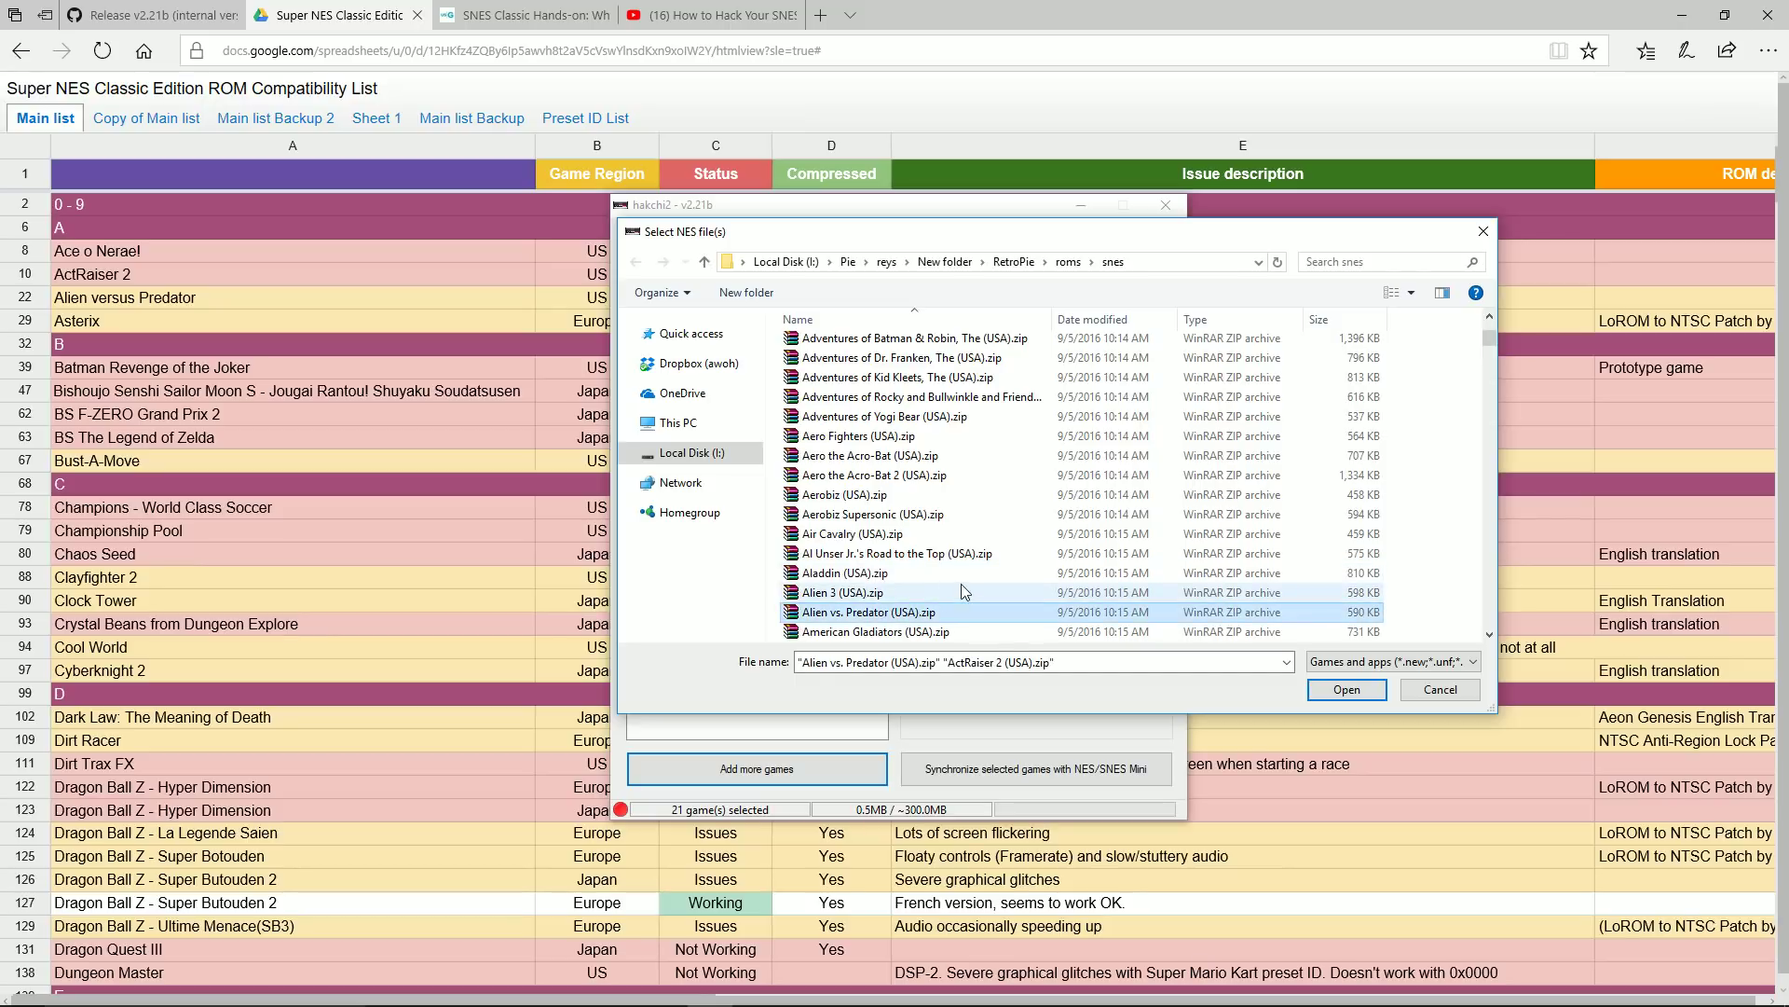
key("Return")
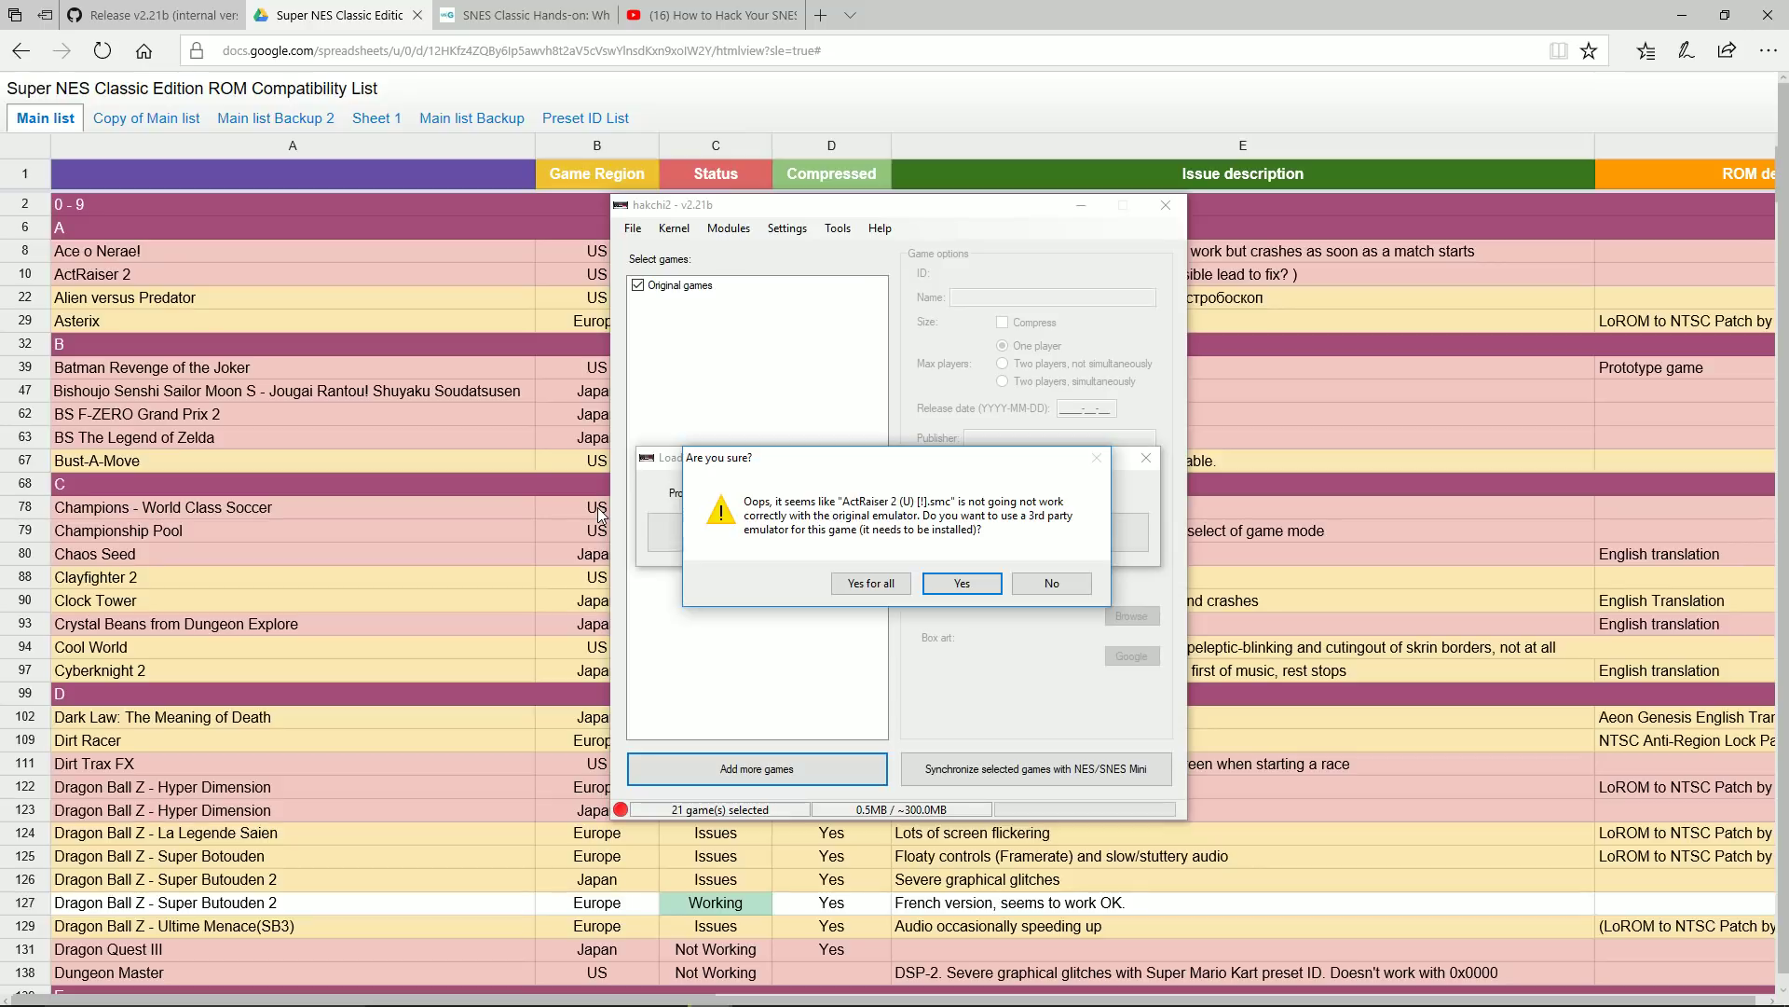
- Accept the emulator prompts for ActRaiser 2 and Alien vs. Predator and the Asterix & Obelix patch
left_click(977, 583)
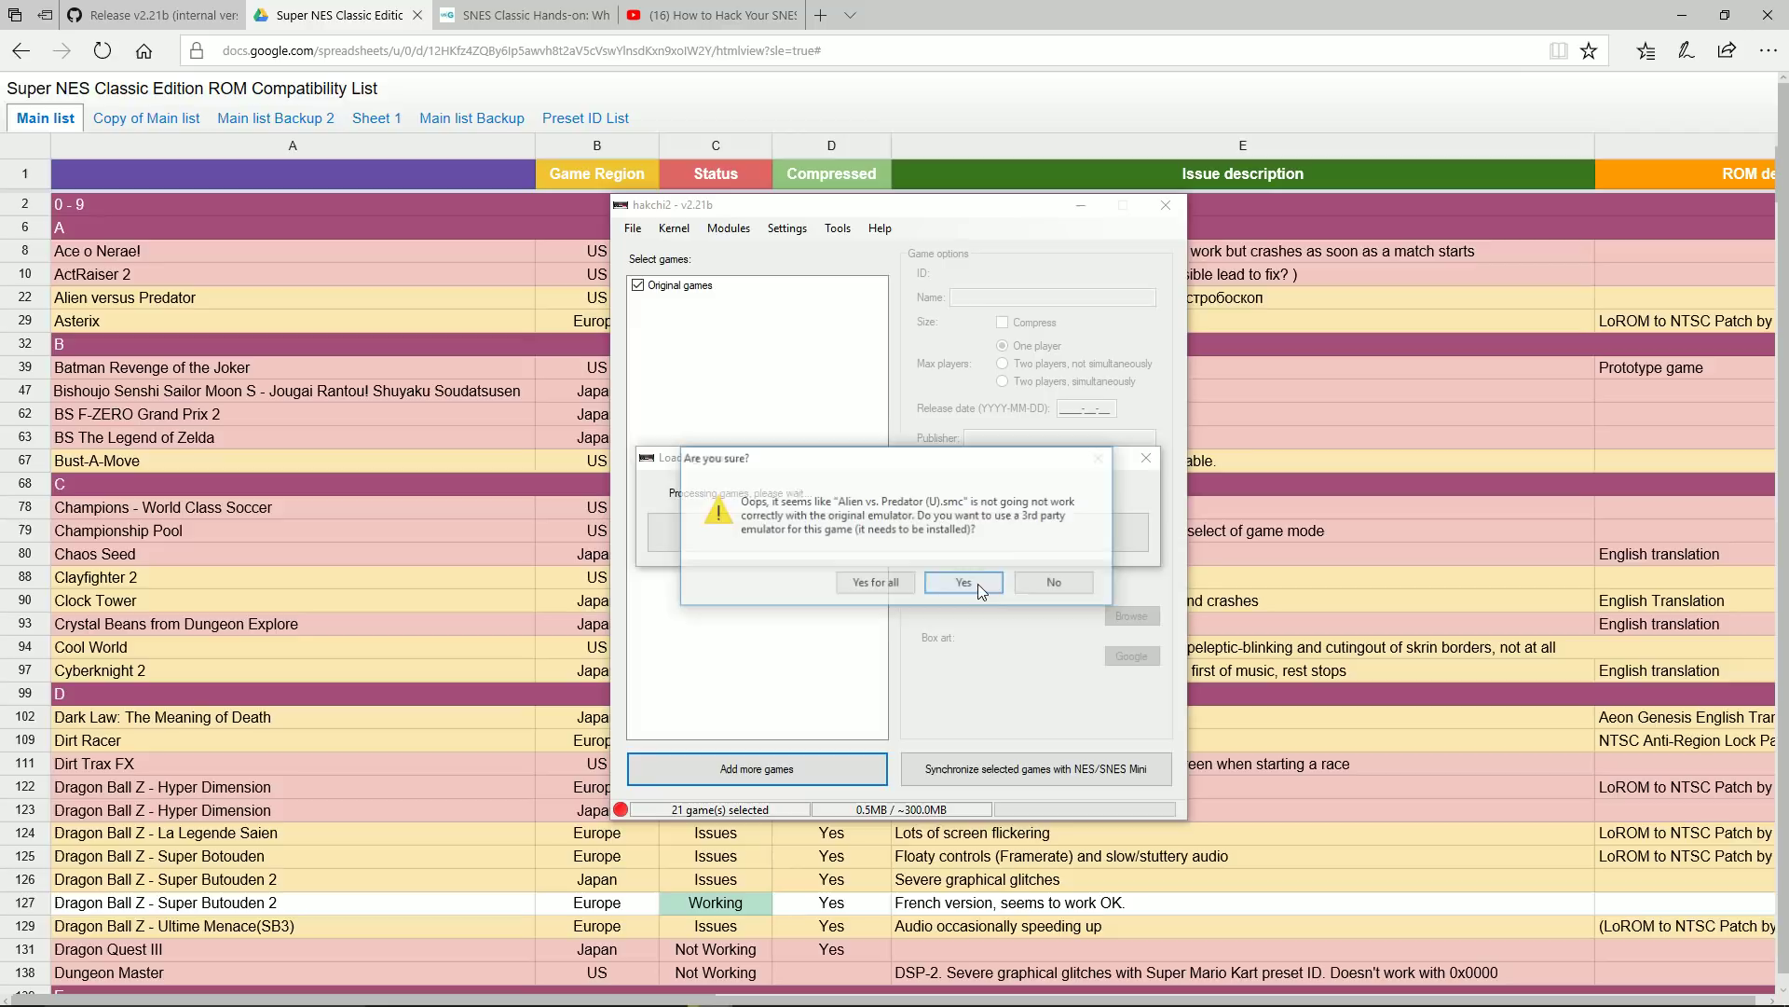
left_click(995, 585)
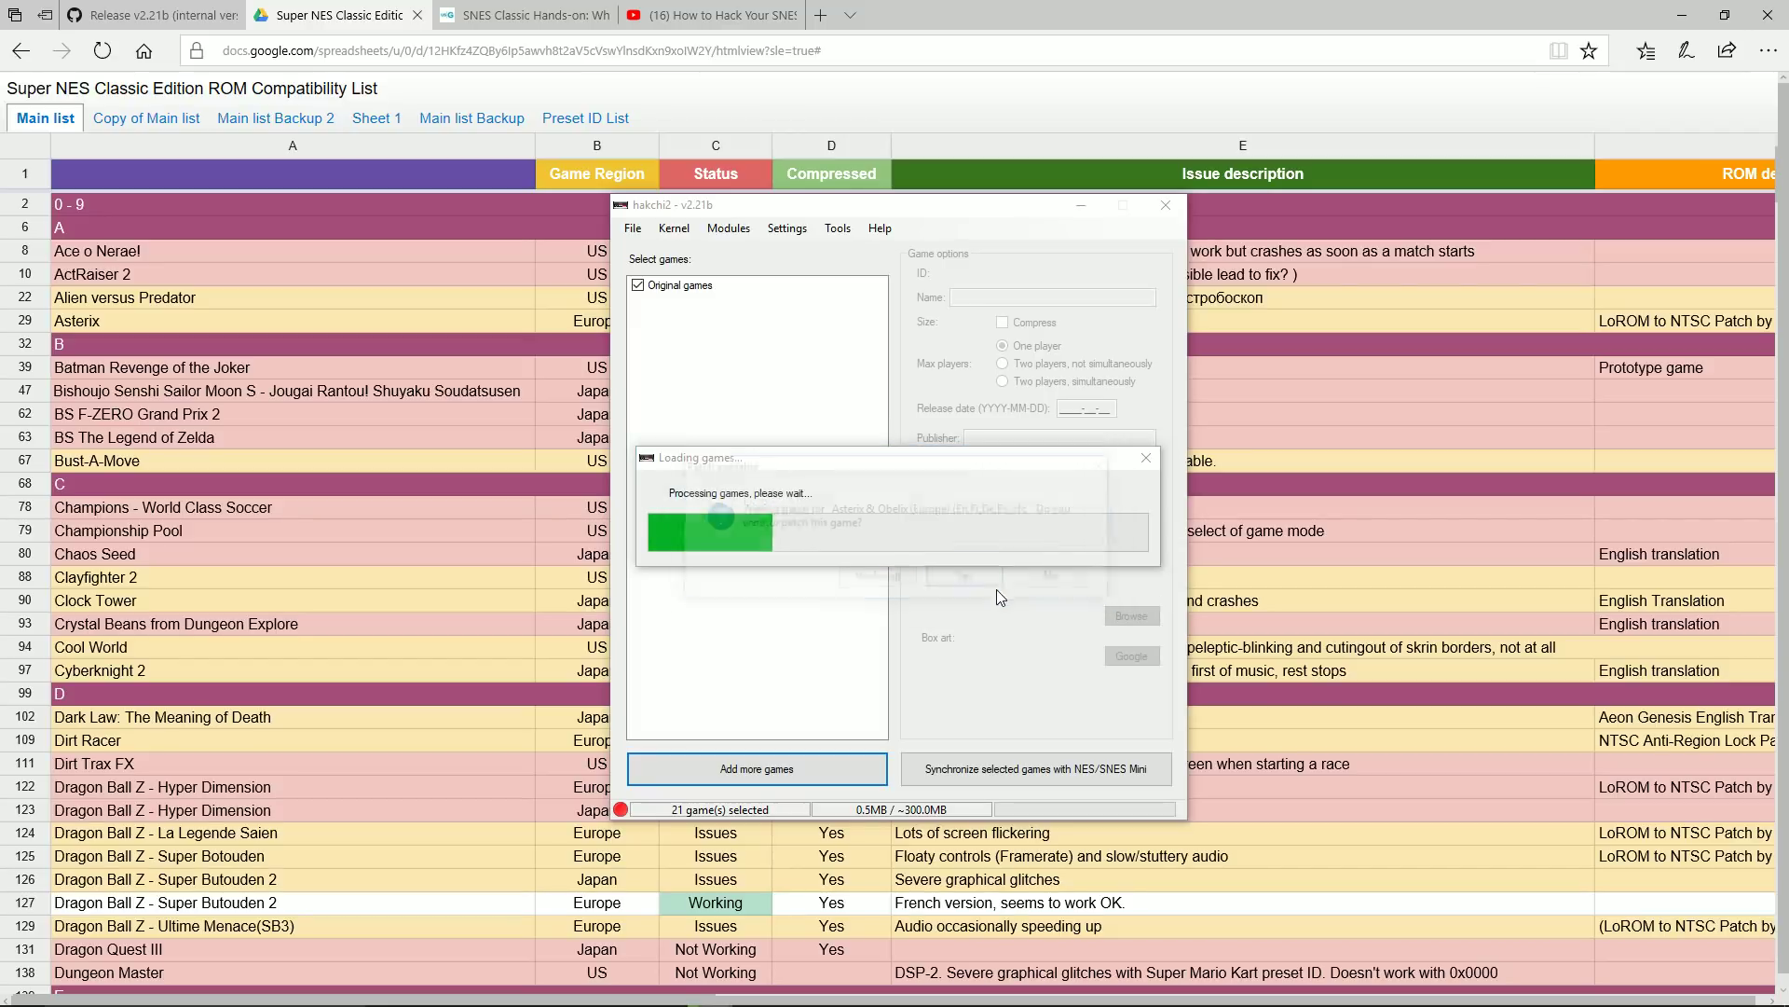
left_click(977, 584)
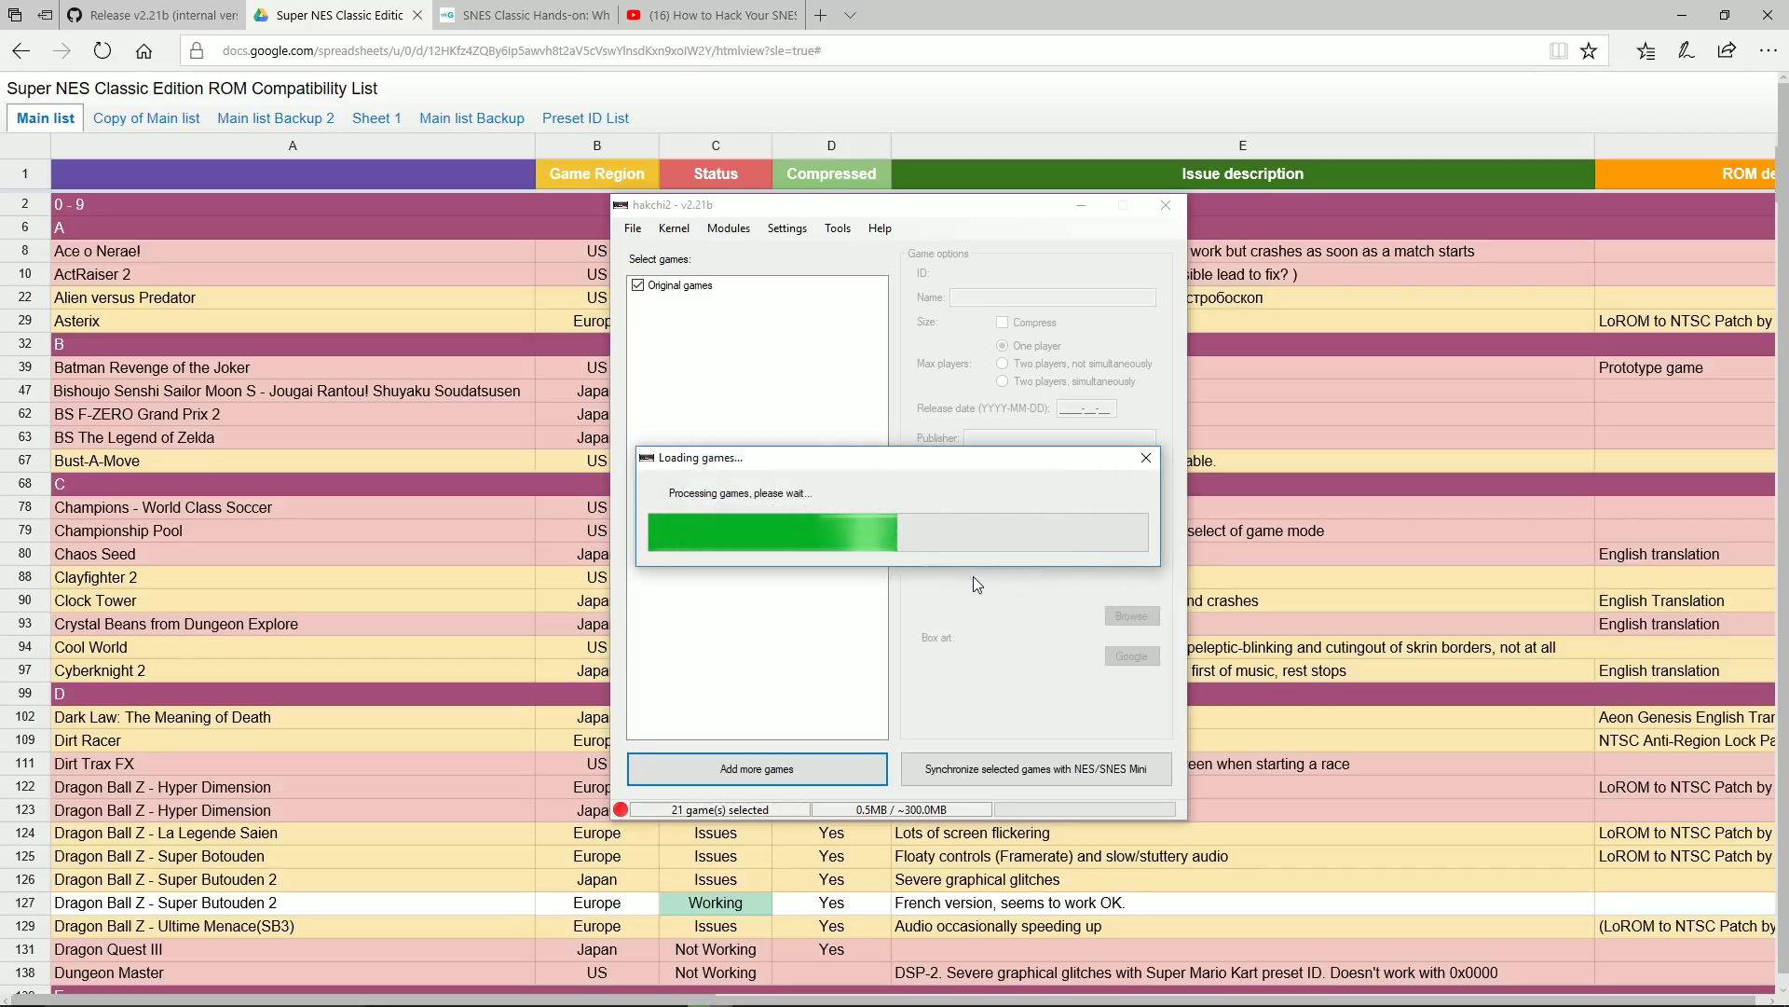
left_click(988, 585)
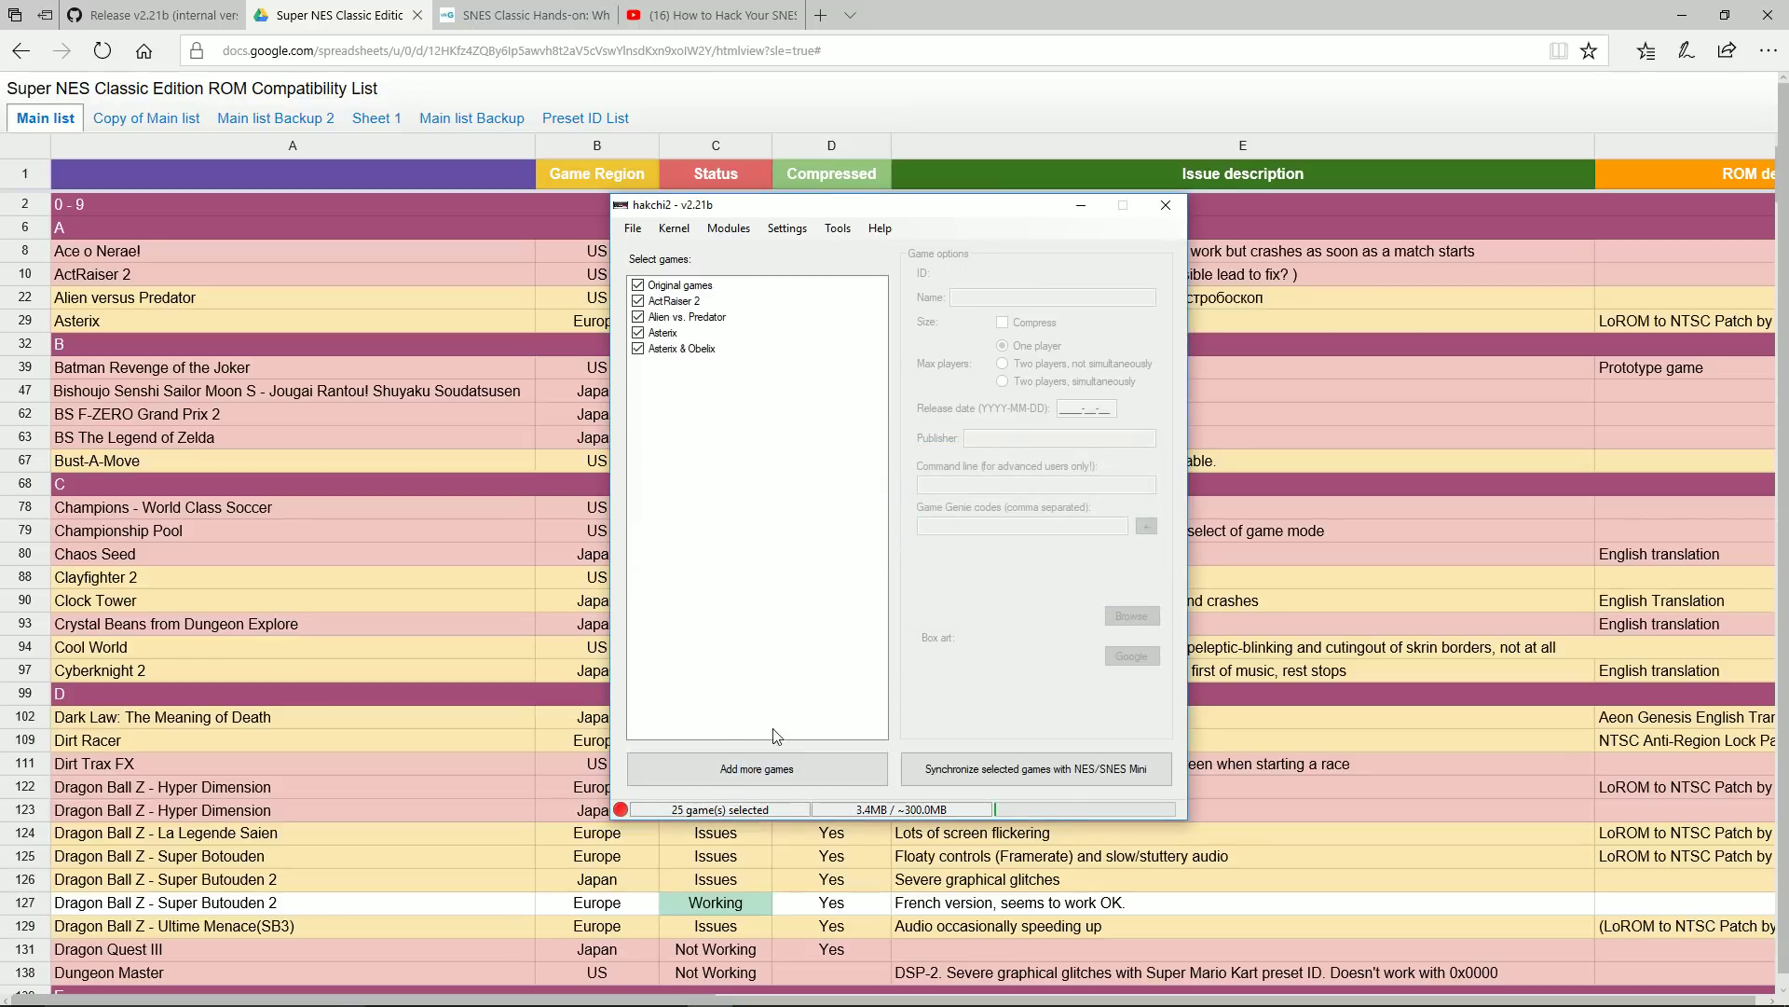
- Add 3 Ninjas Kick Back (USA).zip from the ROM folder
left_click(770, 767)
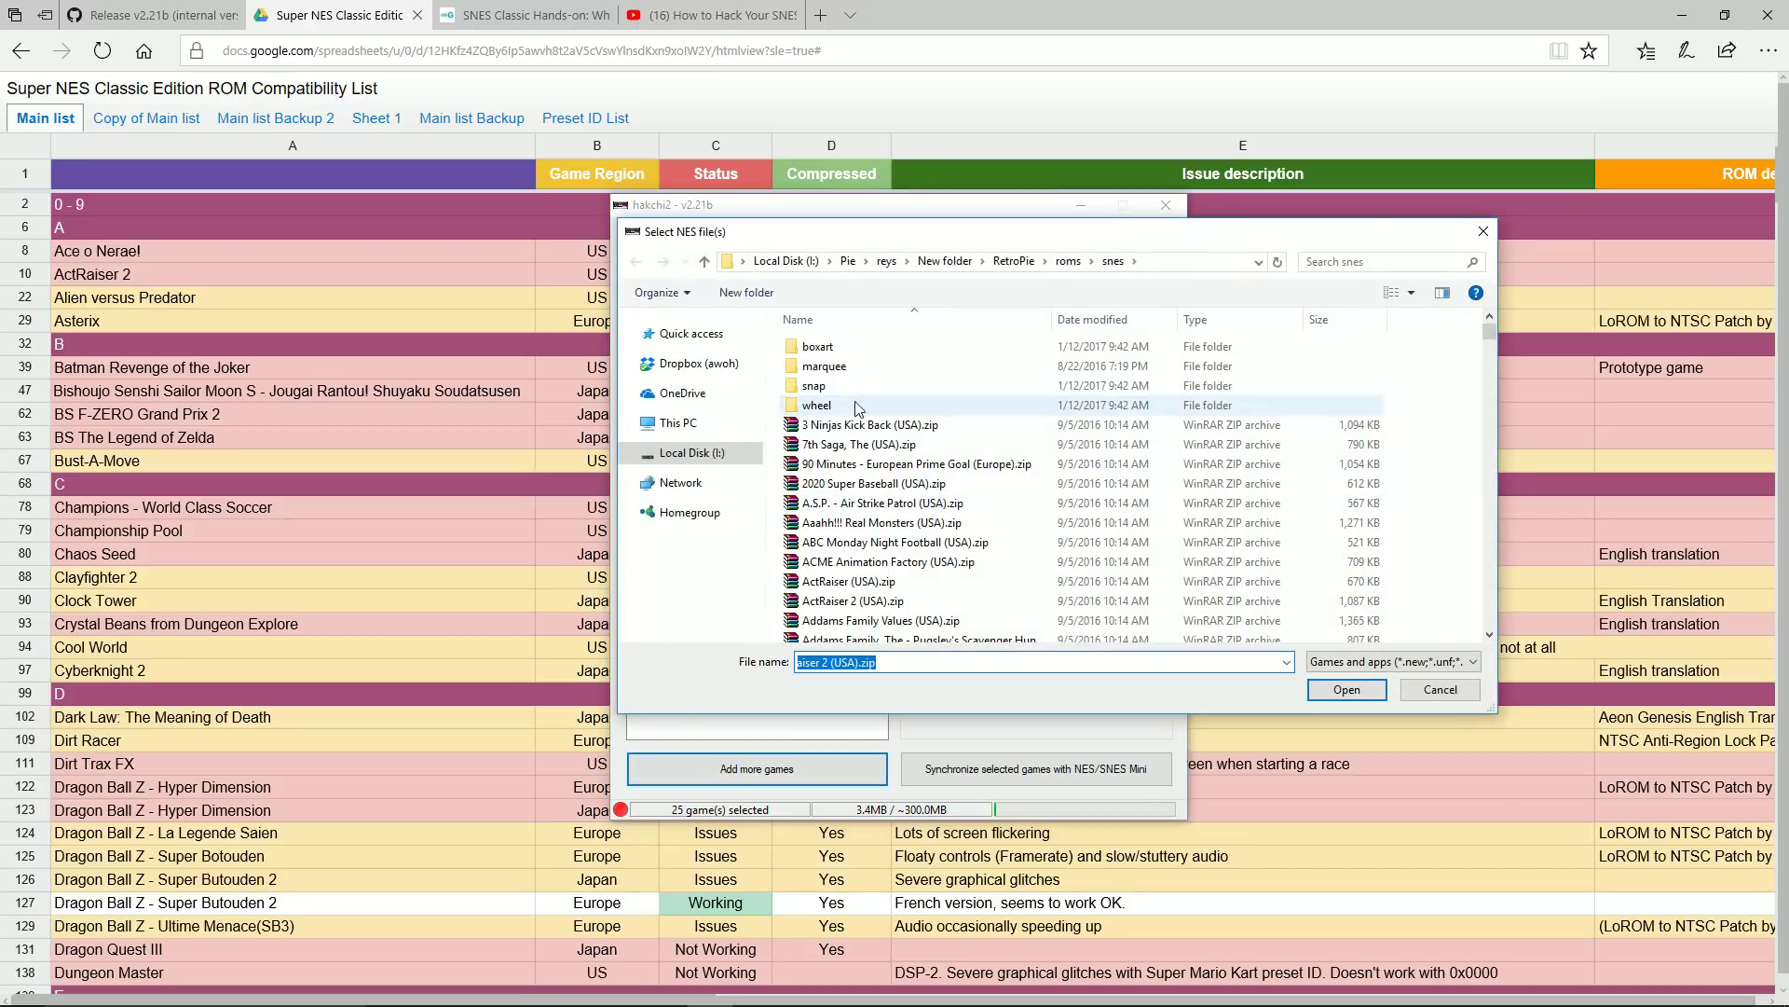
double_click(862, 425)
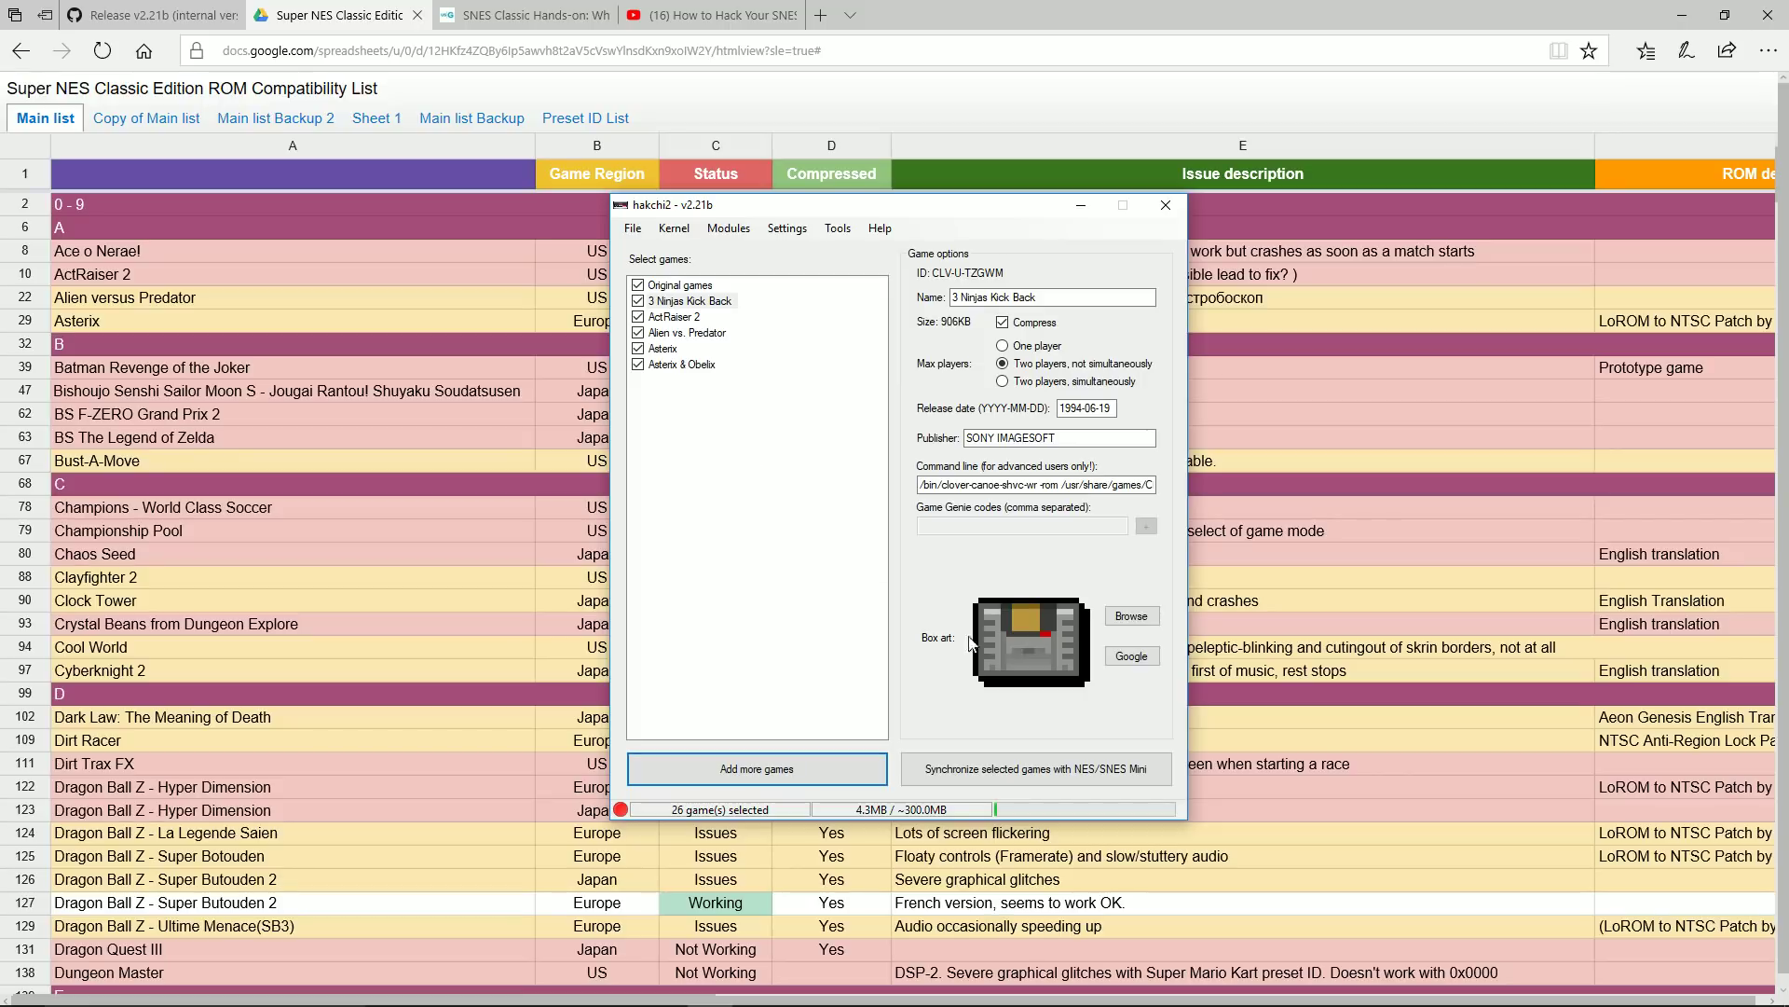
- Download box art for the 26 selected games and dismiss the completion message
right_click(669, 415)
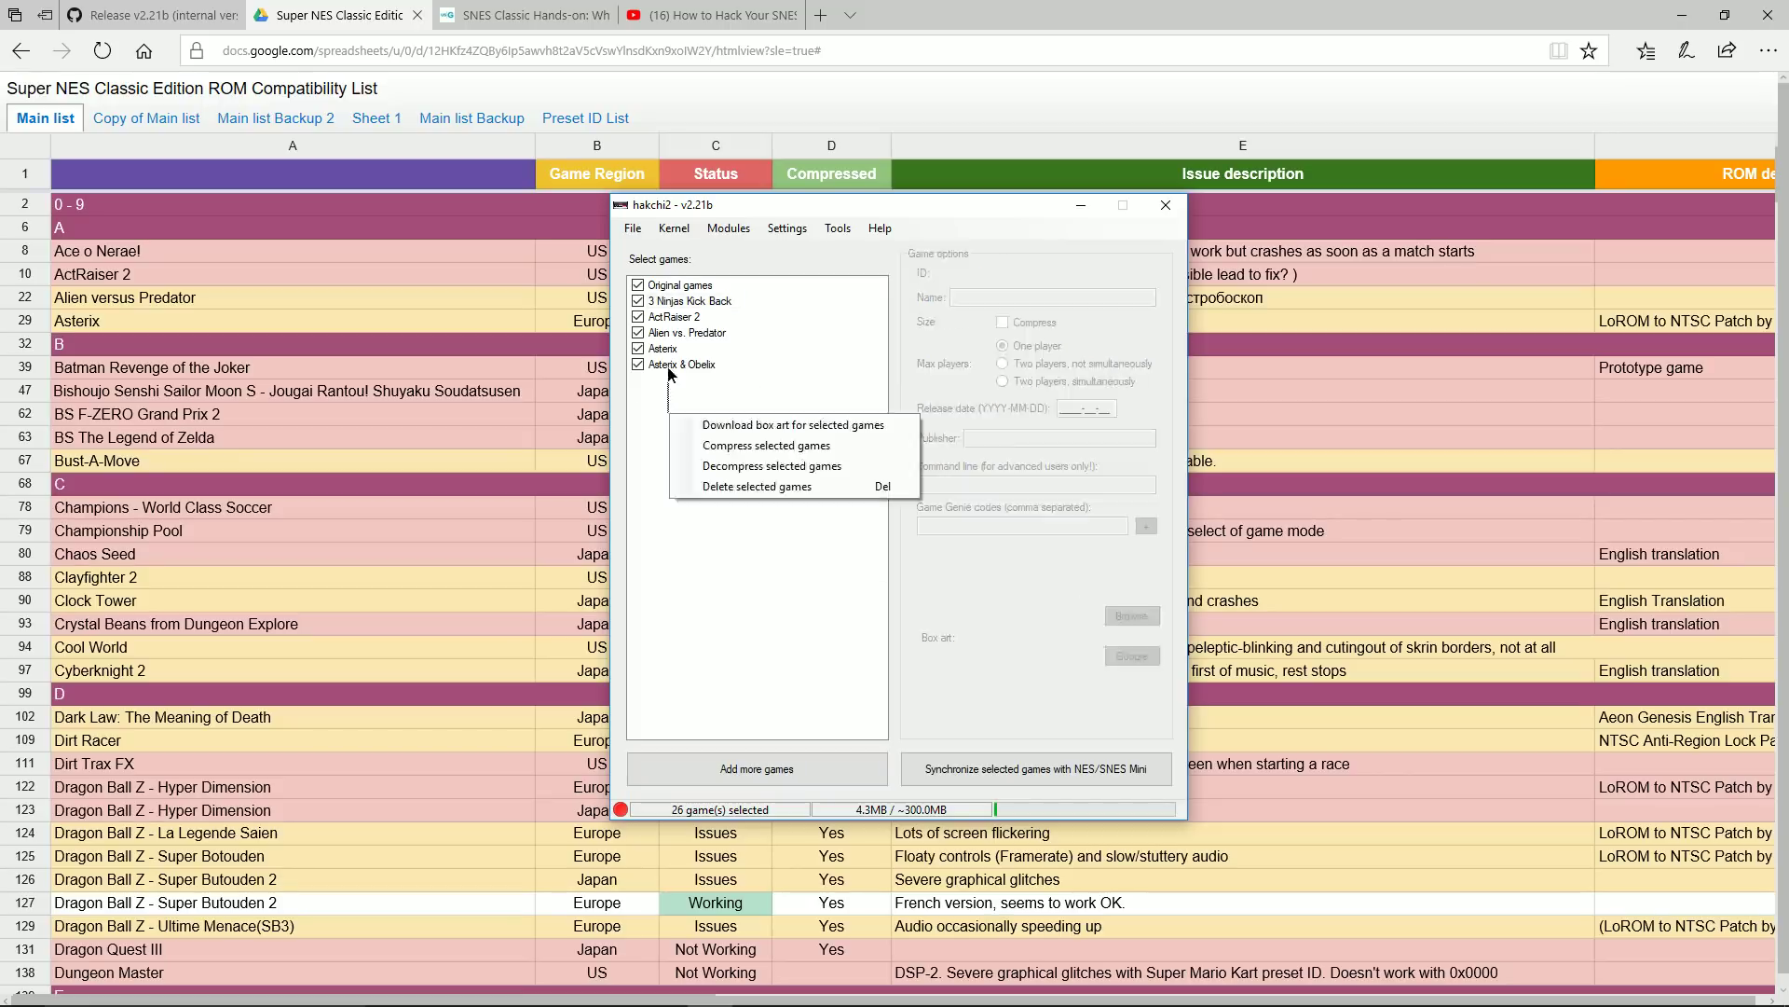
left_click(717, 425)
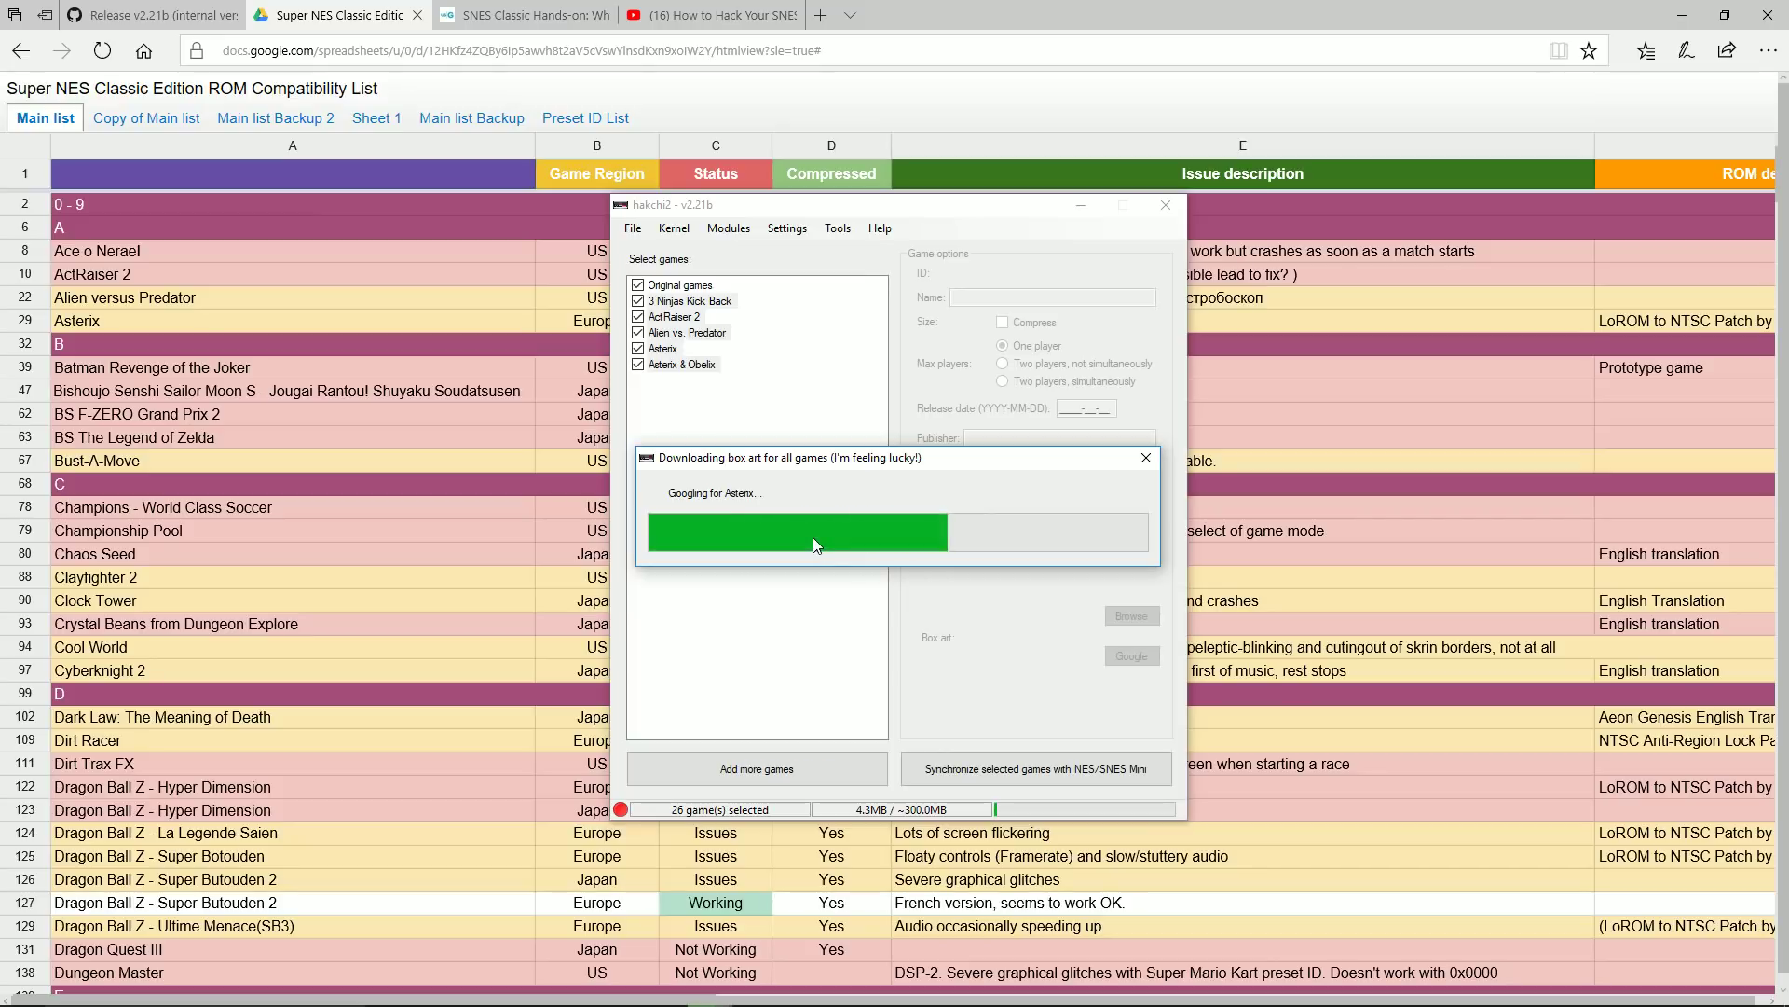
left_click(902, 579)
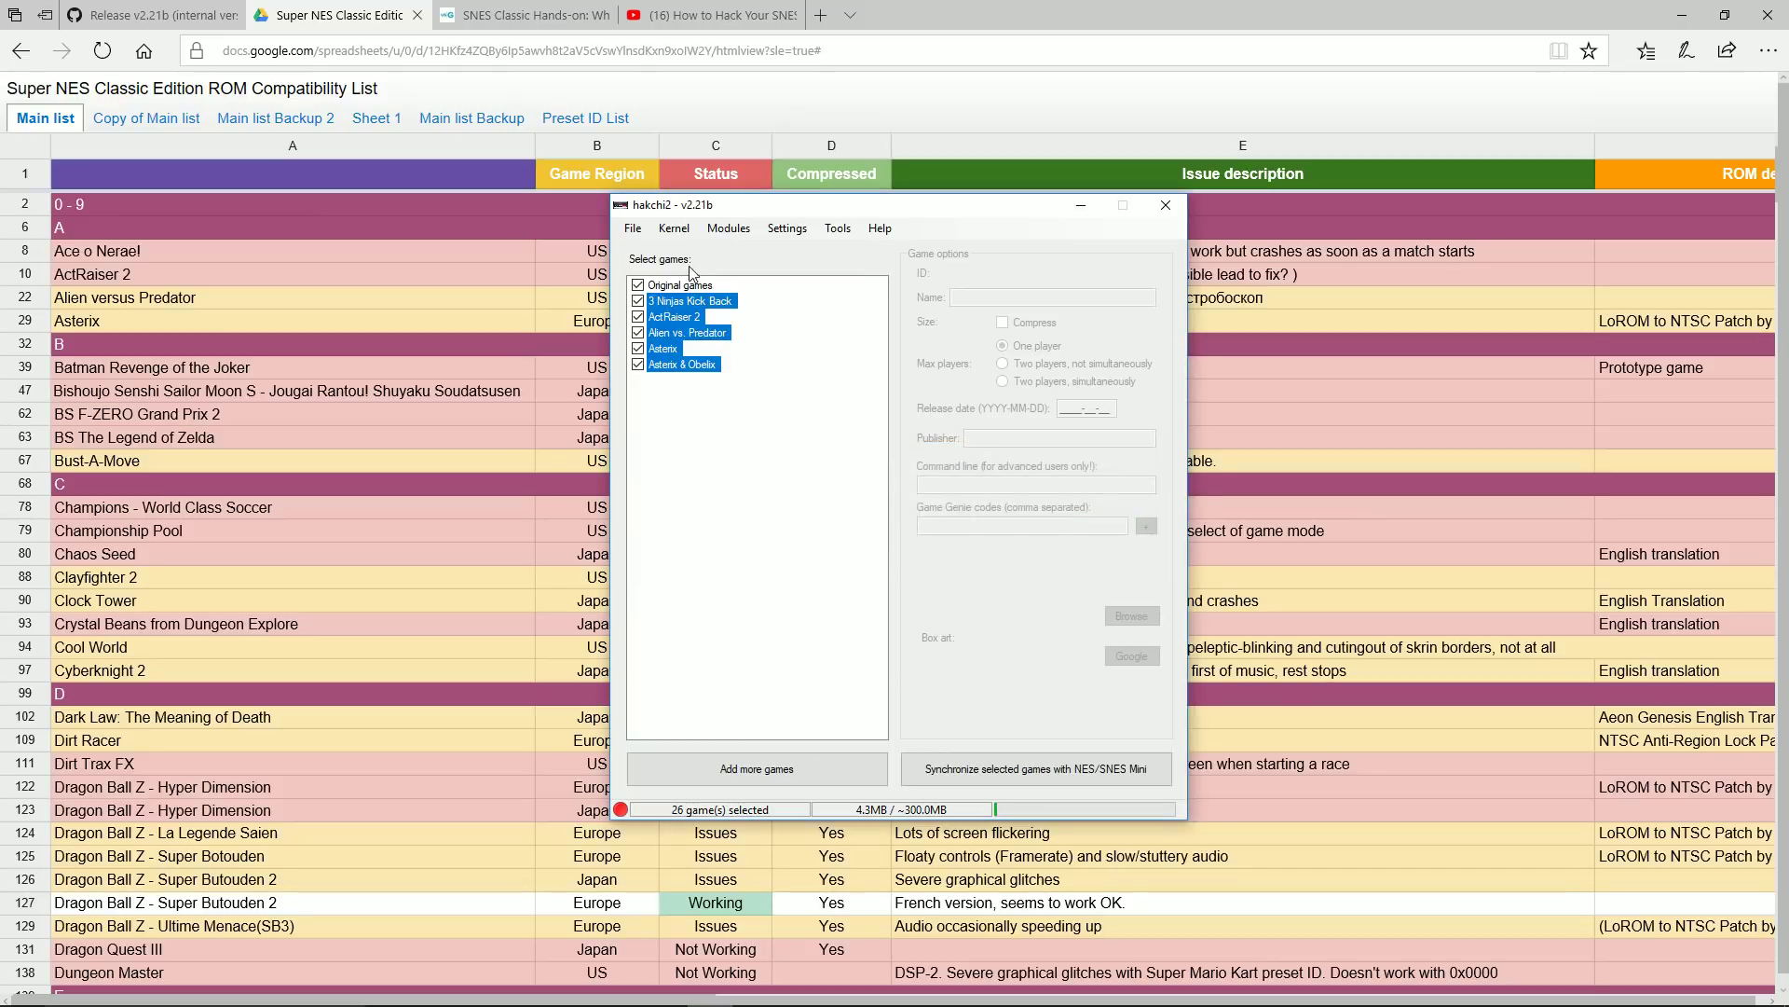
left_click(838, 229)
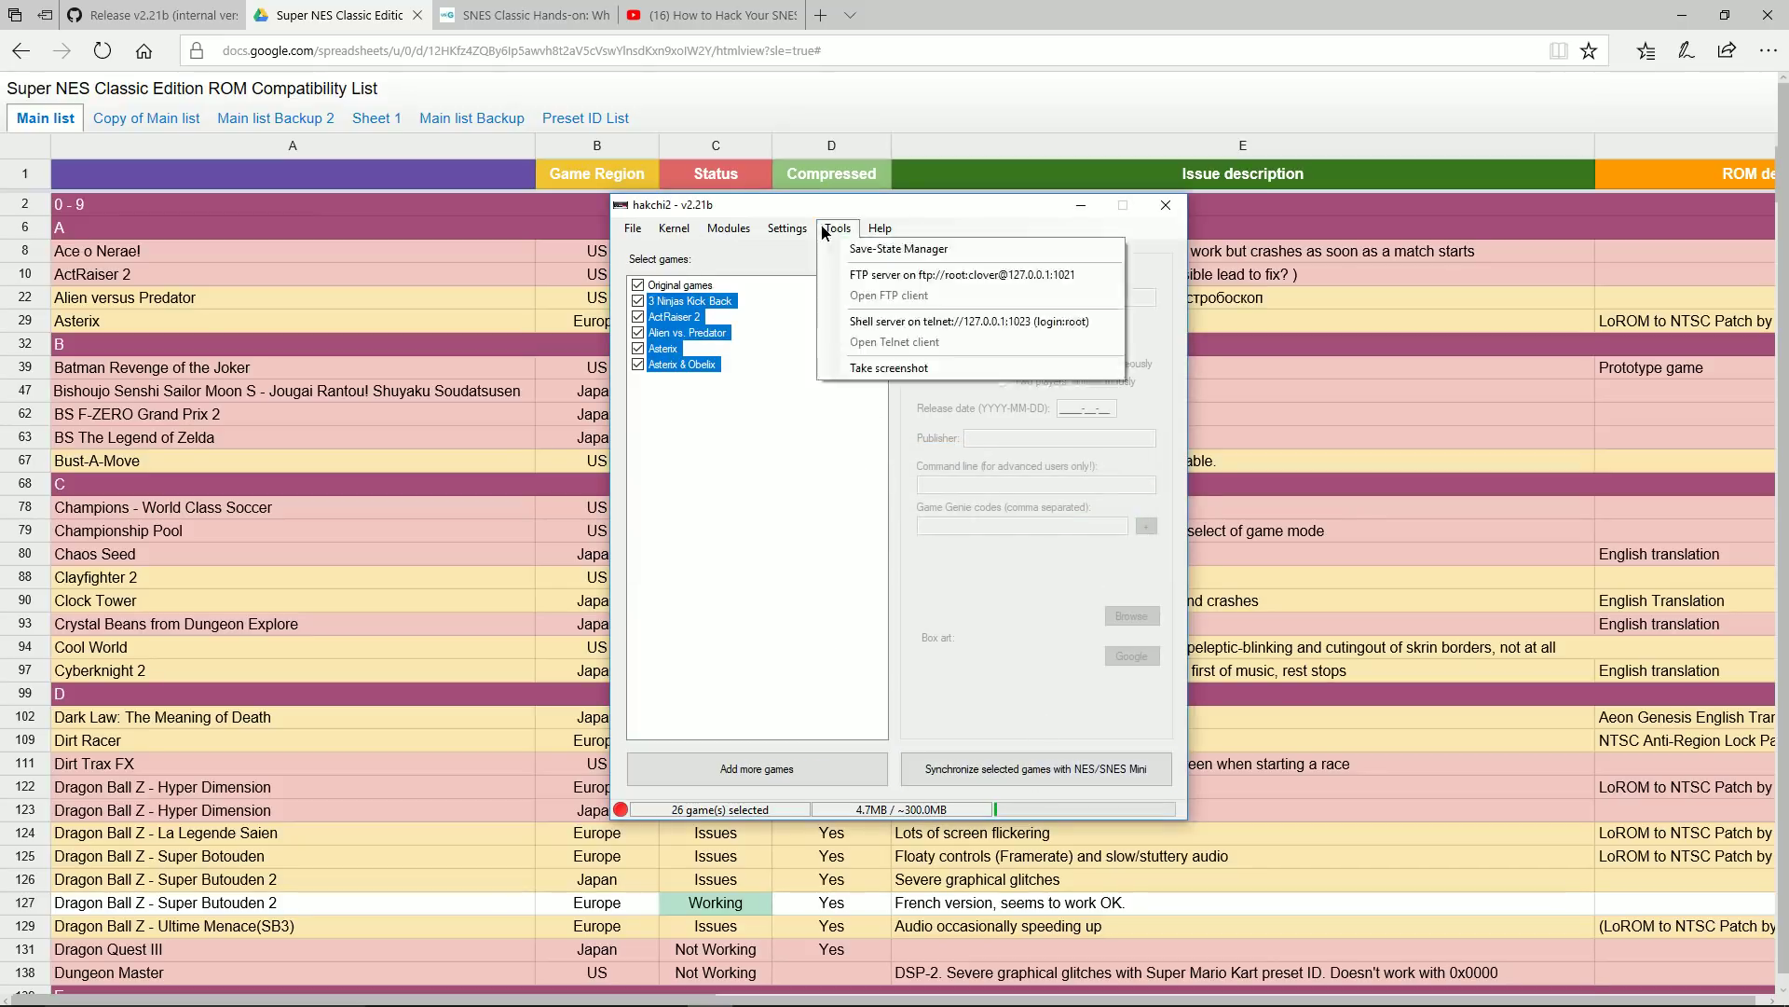
mouse_move(787, 228)
mouse_move(850, 290)
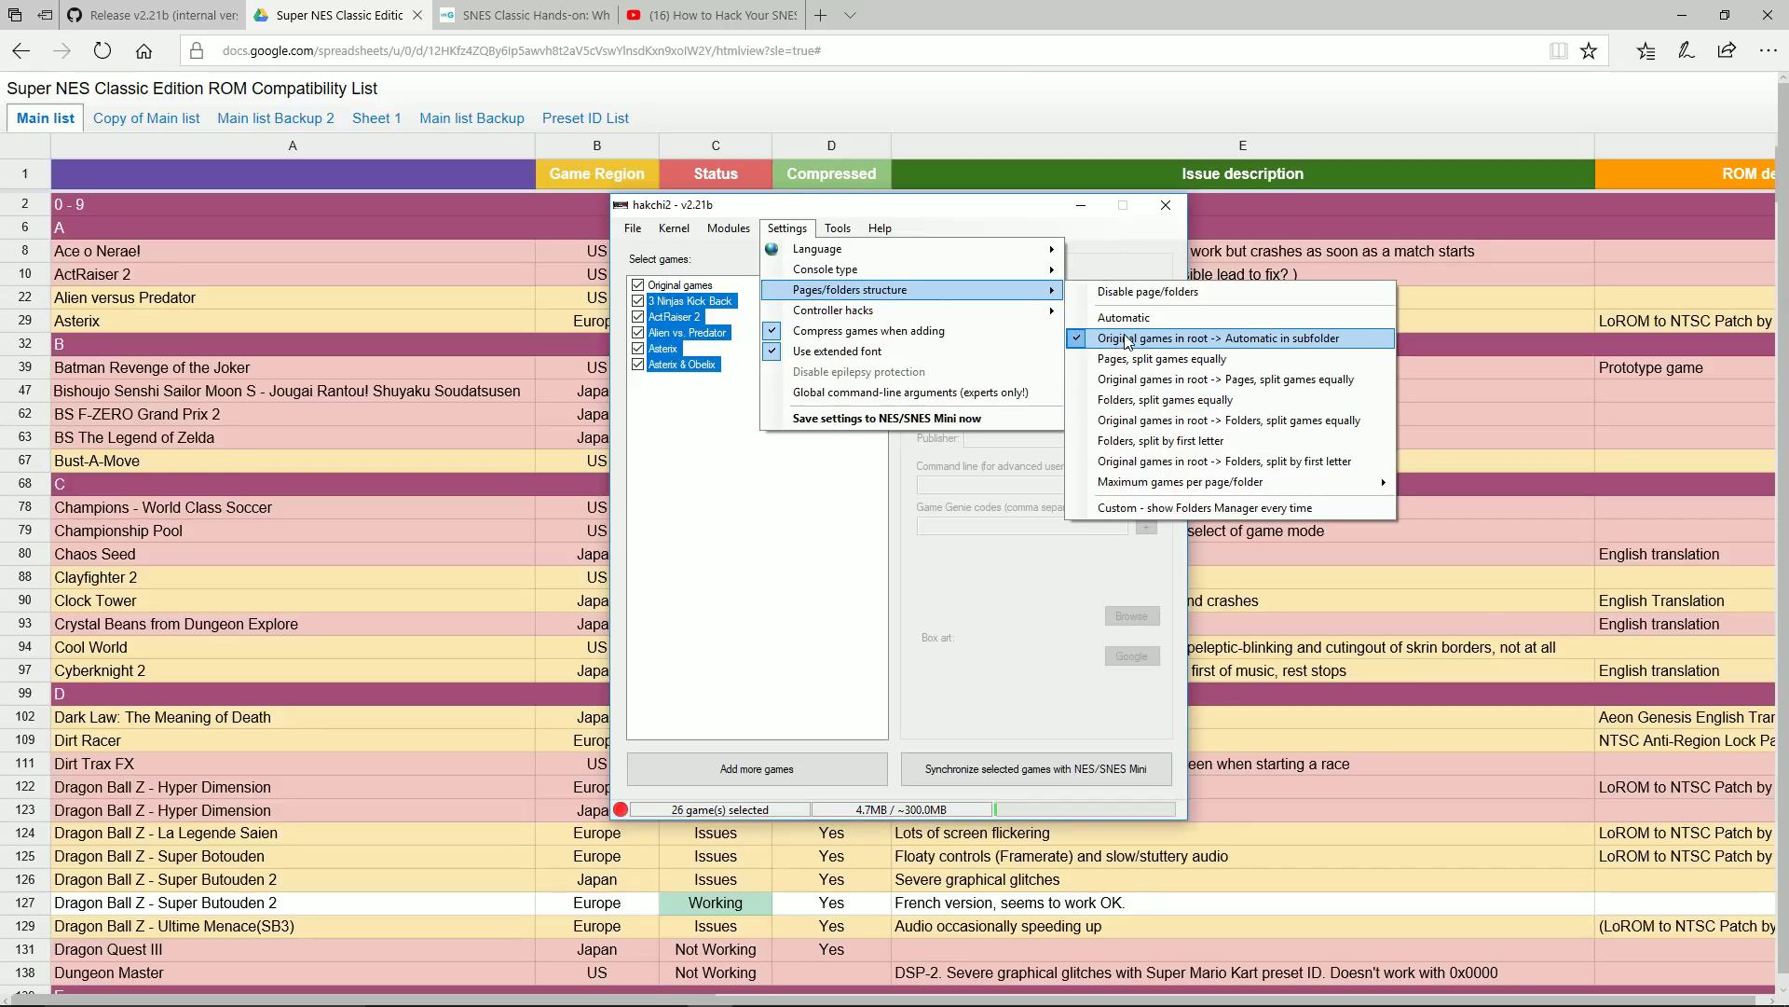
left_click(837, 554)
left_click(954, 778)
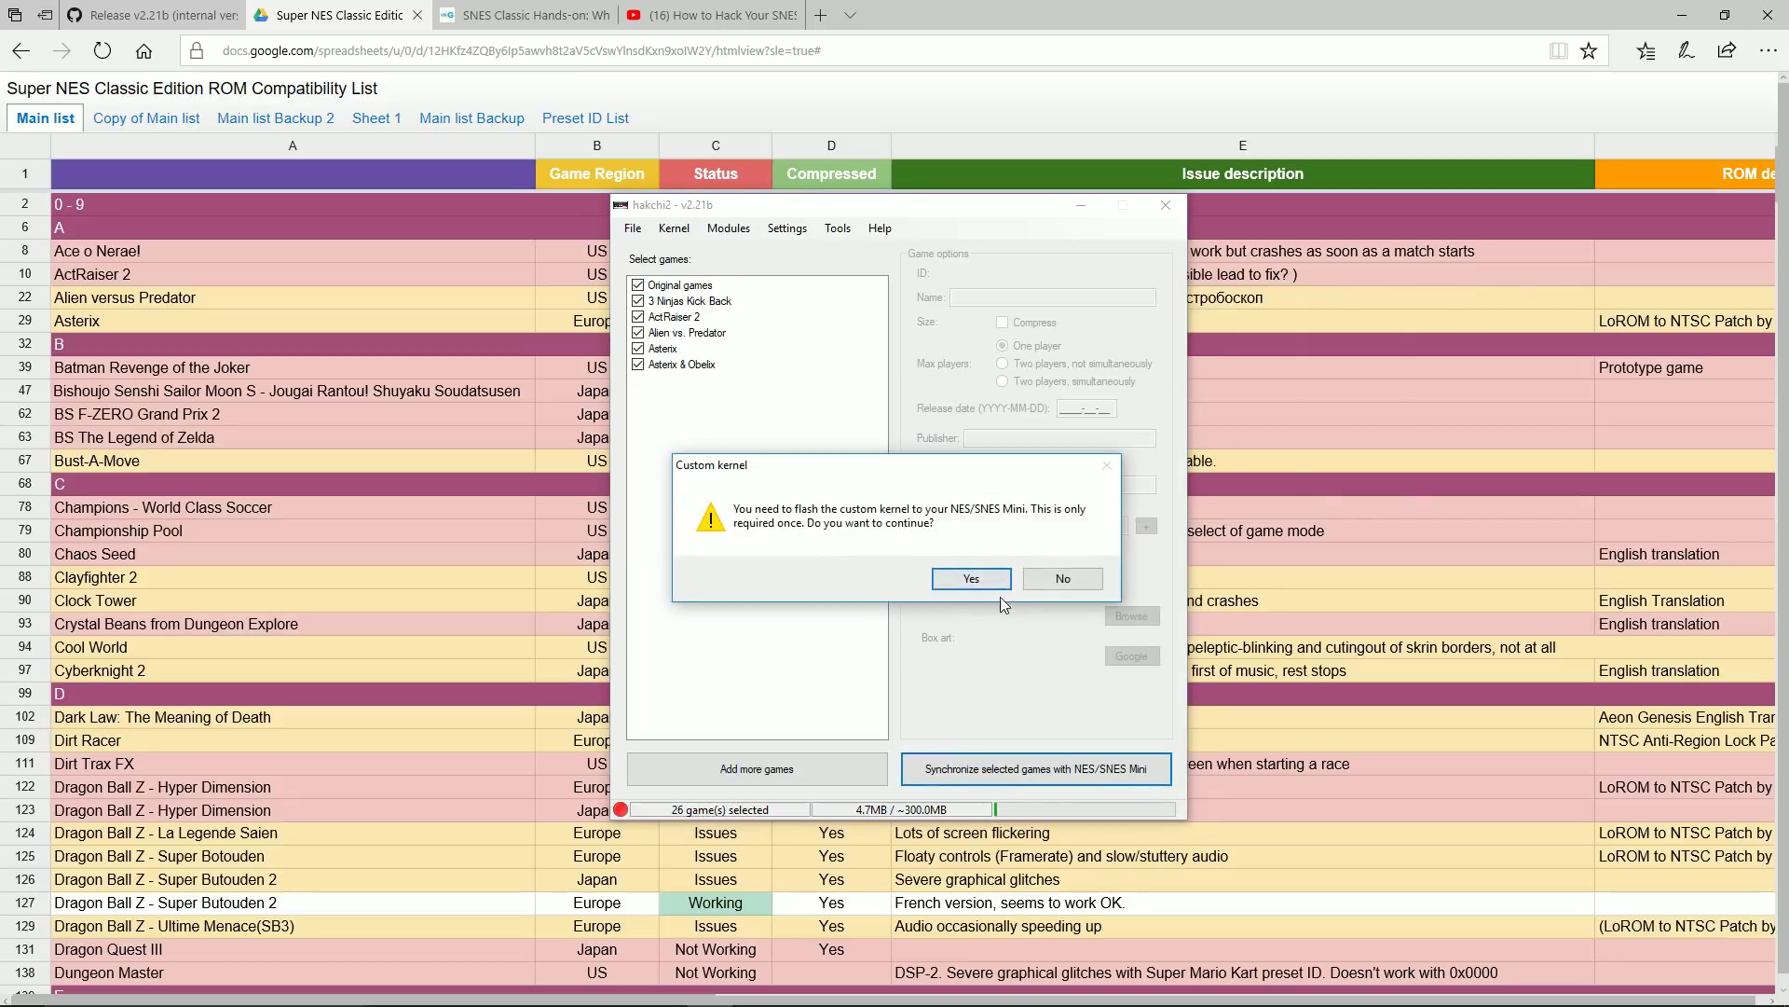
left_click(1064, 578)
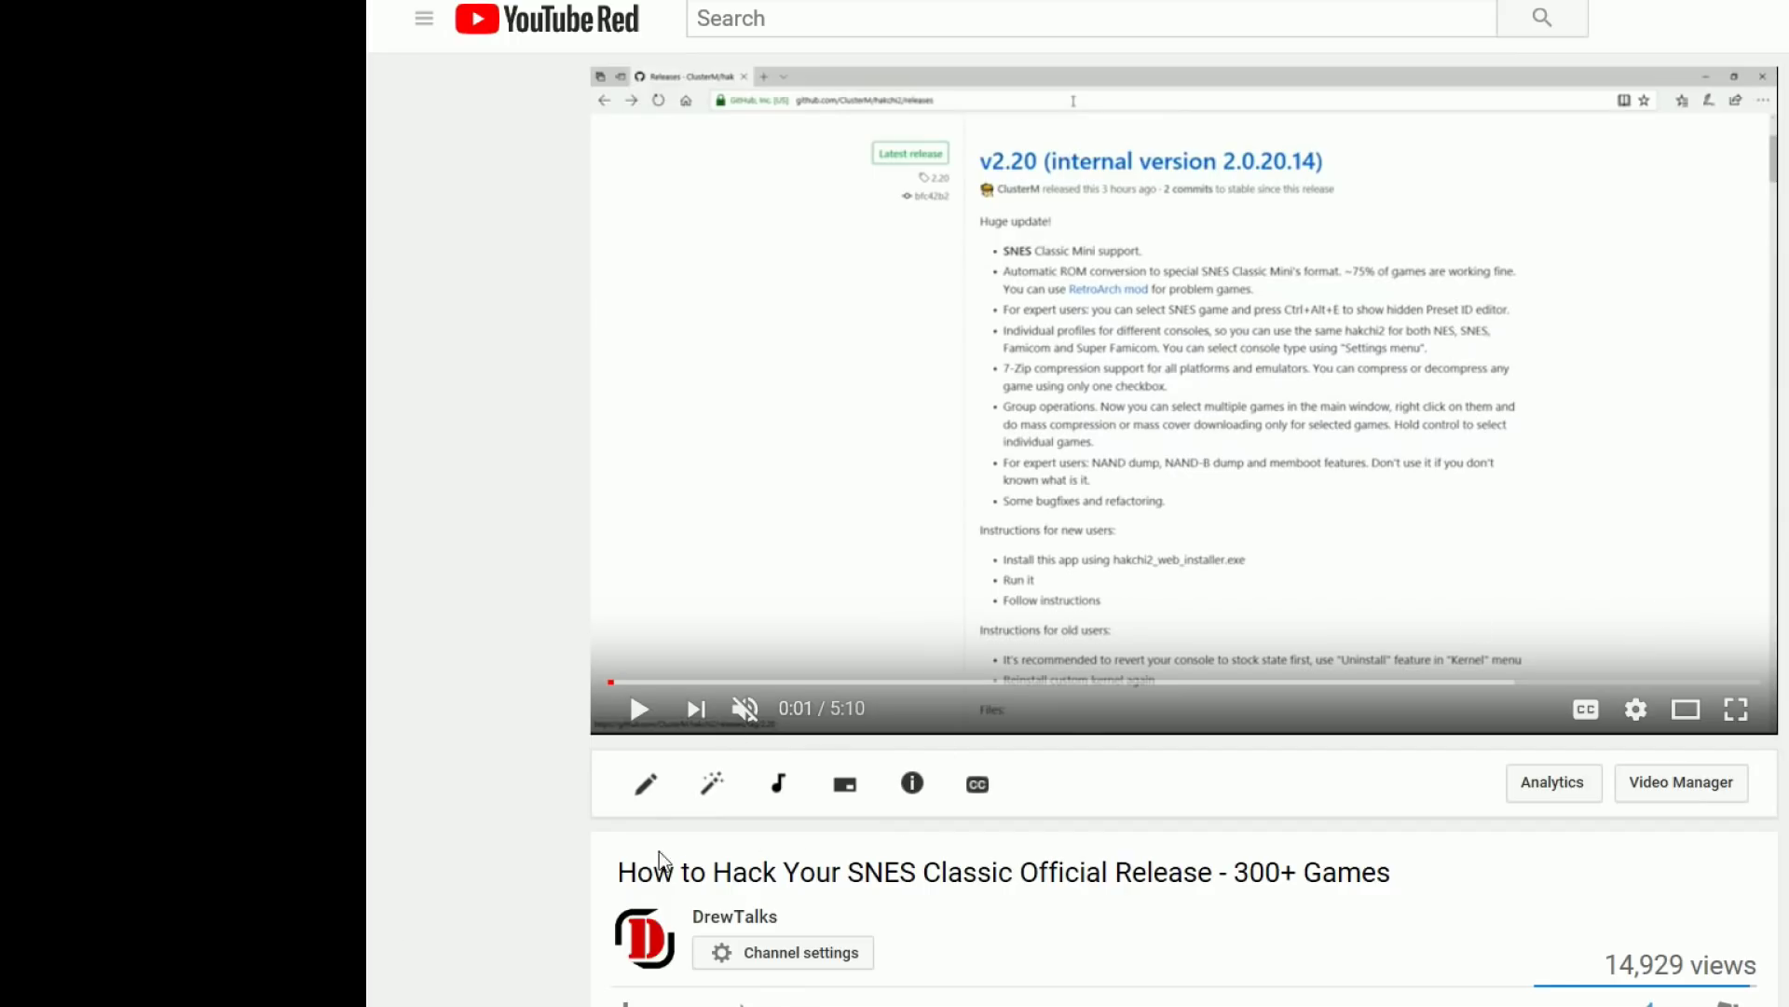
triple_click(1162, 875)
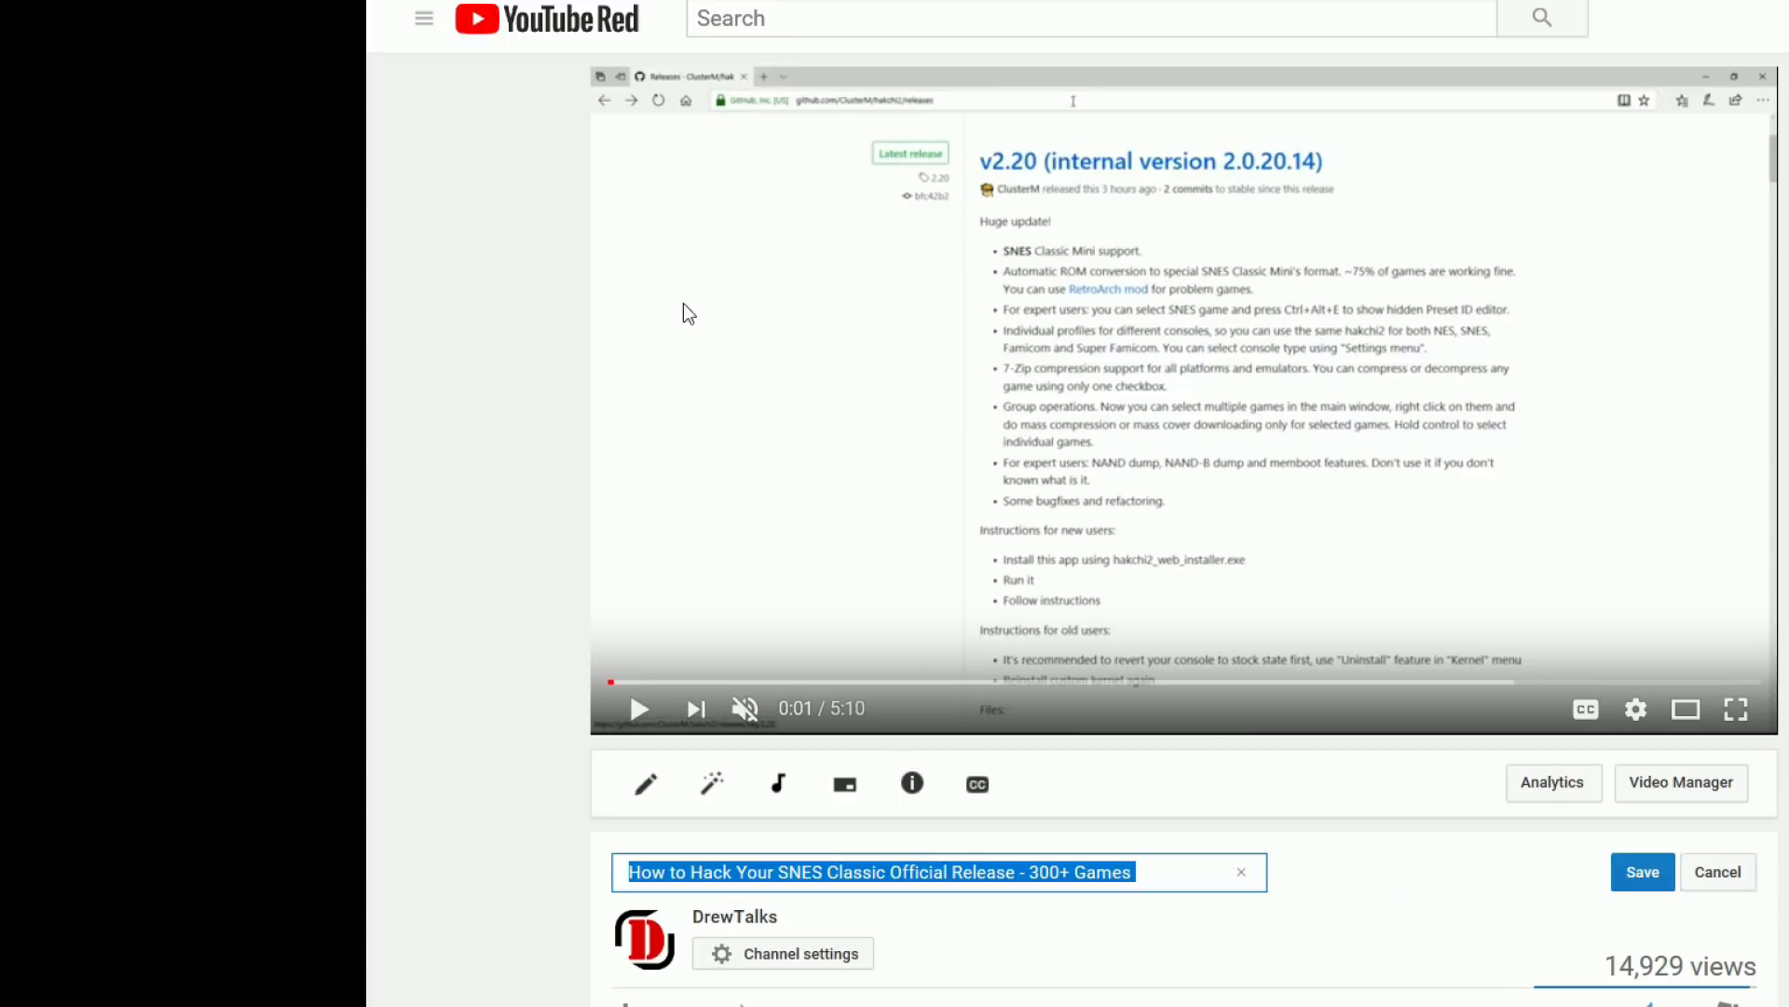
left_click(492, 321)
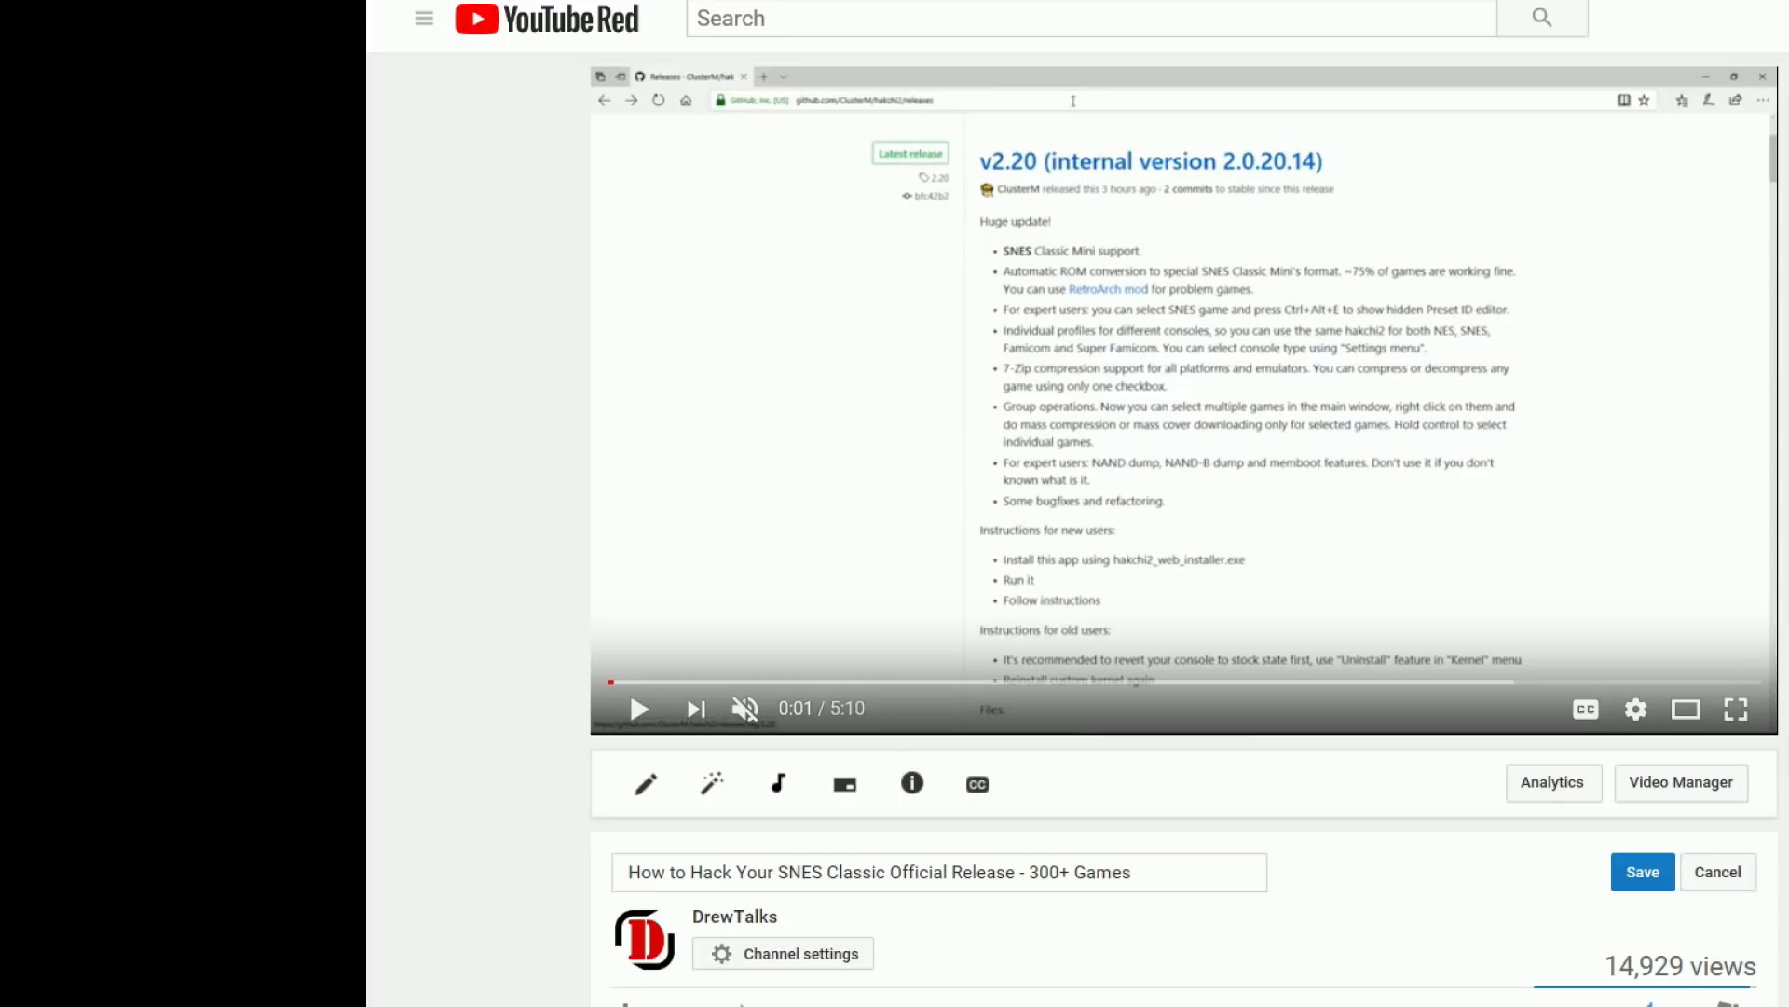
scroll(830, 589, "down", 5)
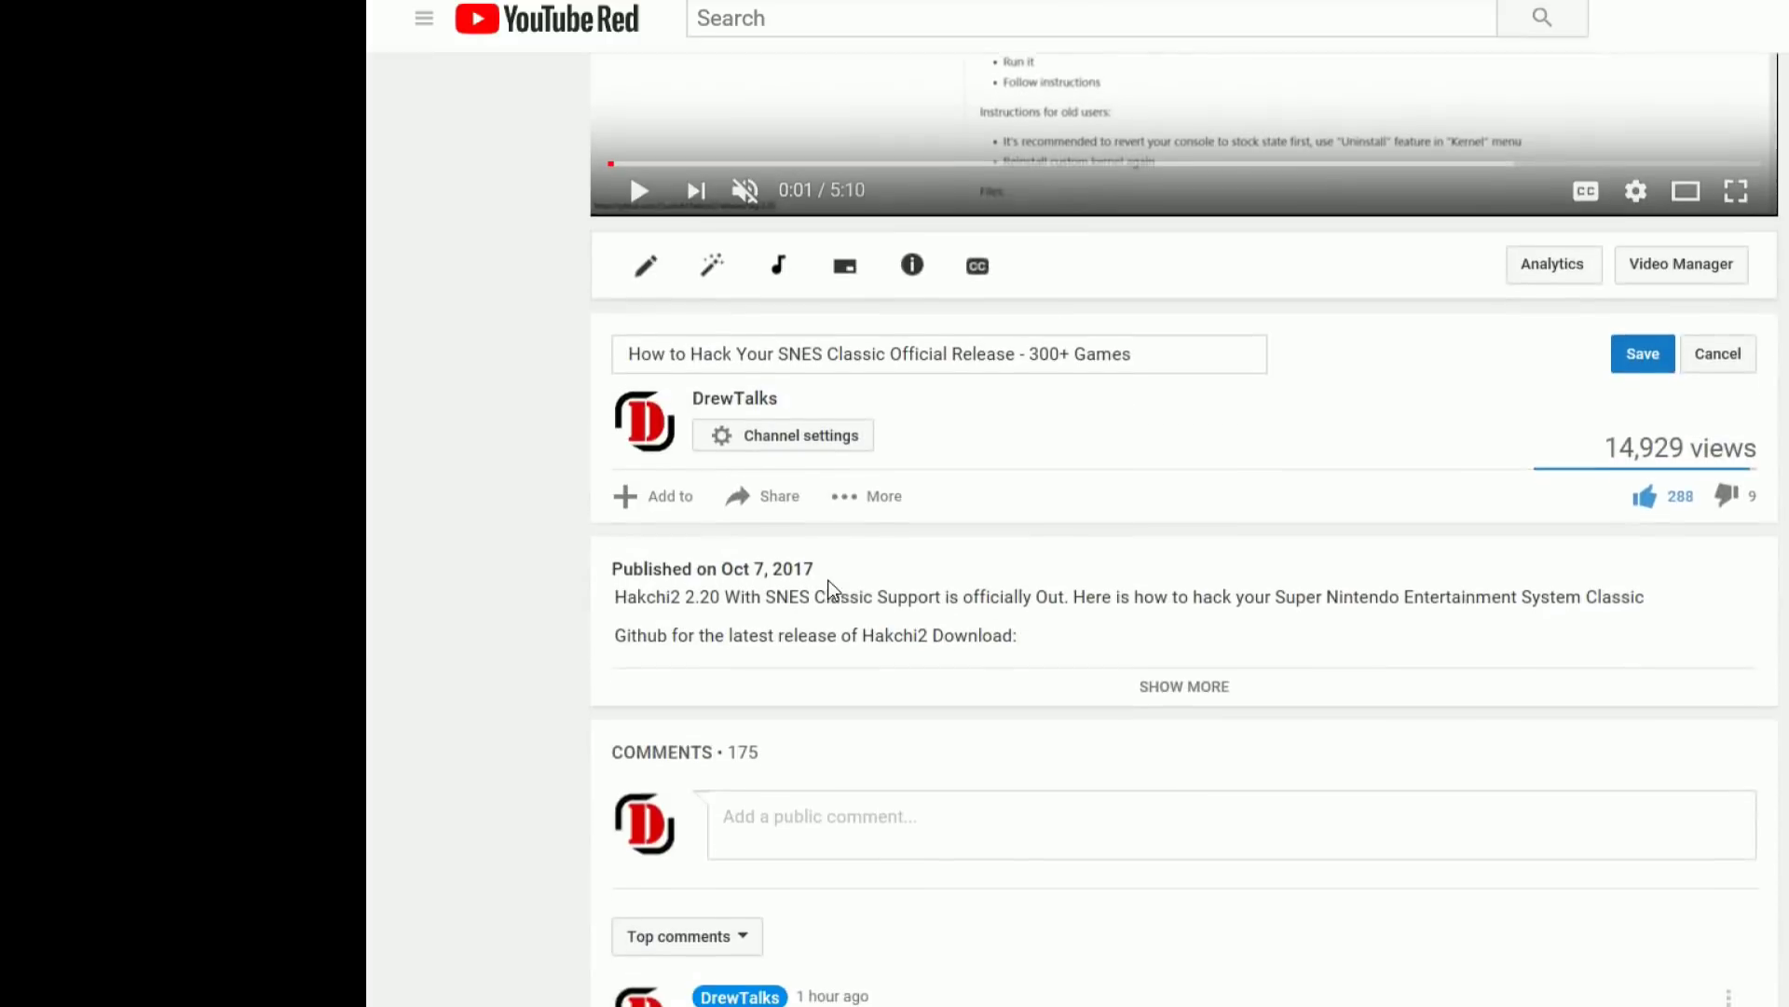
scroll(932, 550, "down", 2)
scroll(1038, 478, "up", 8)
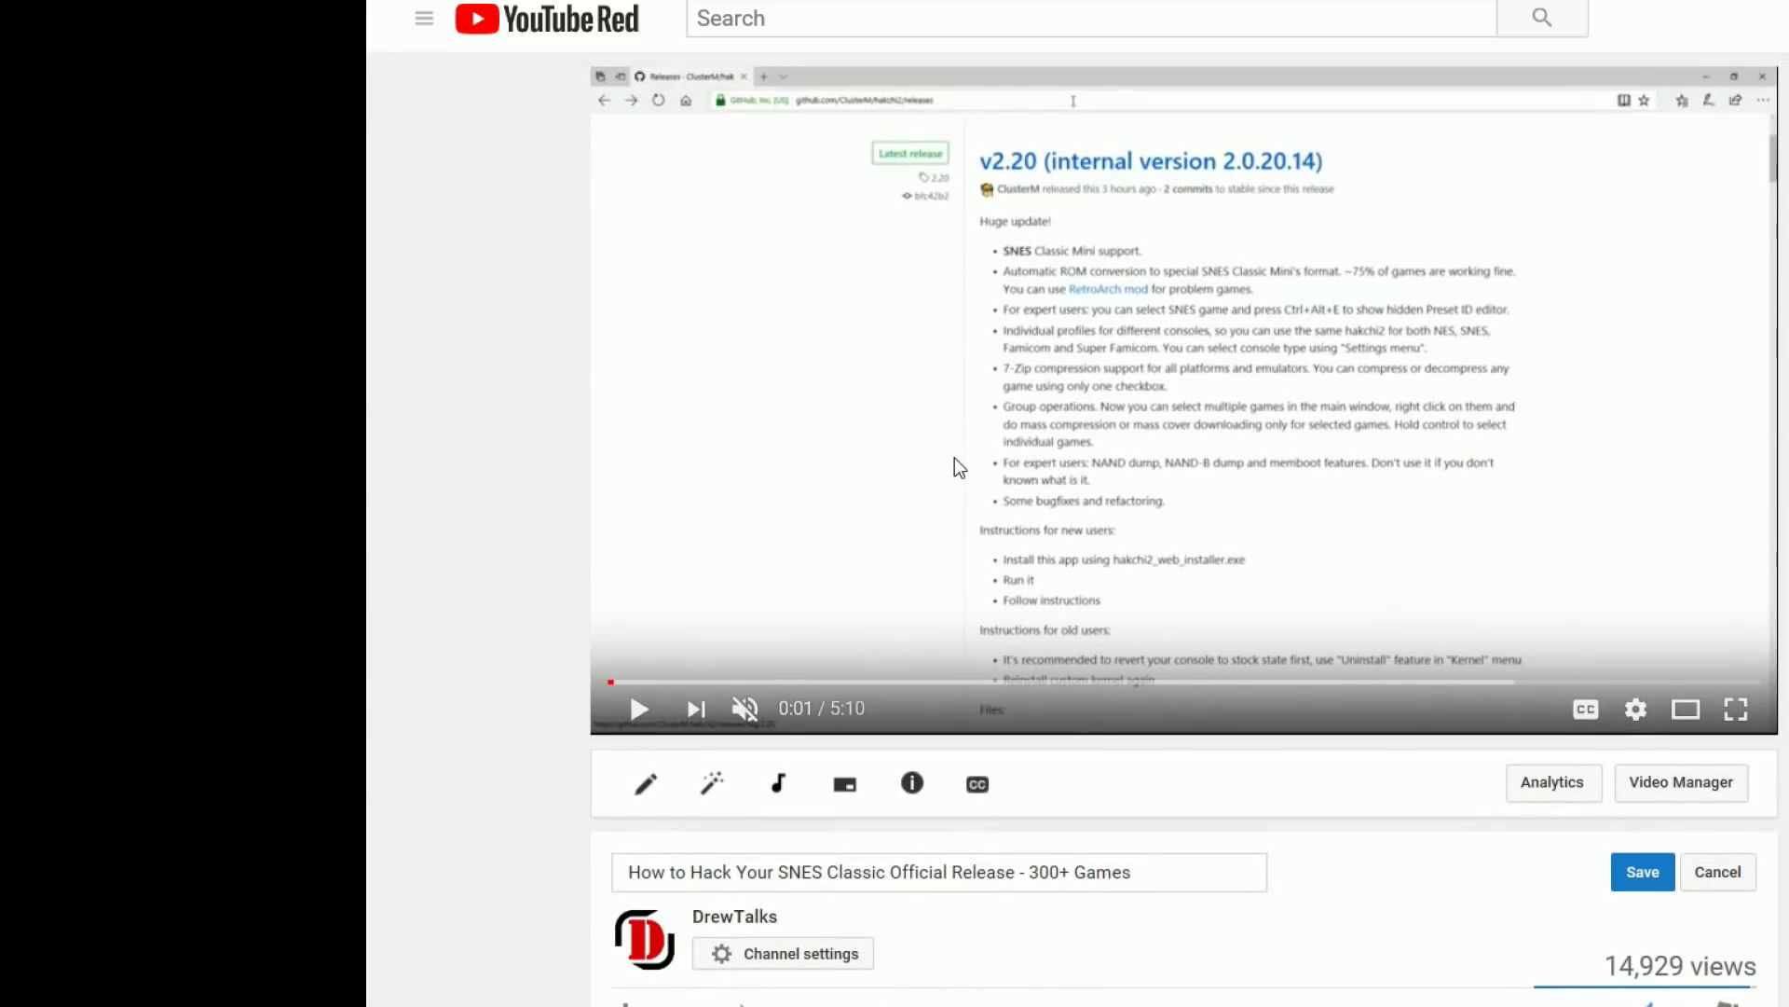